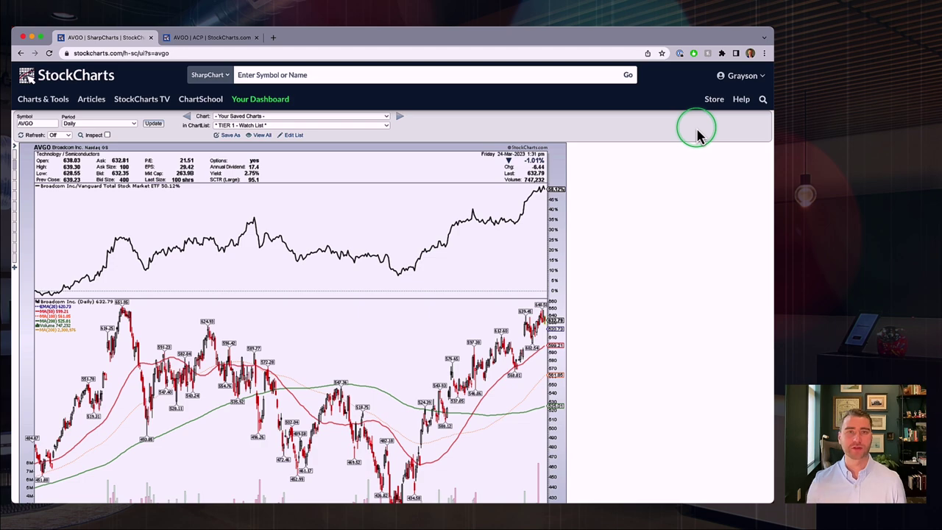
- Change the symbol of the daily SharpChart to ADI and load its chart
scroll(521, 144, down, 3)
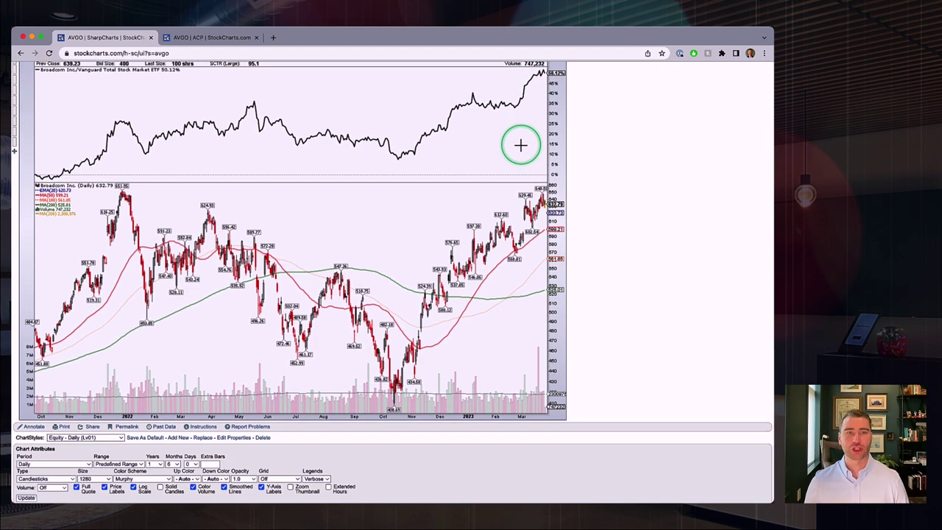
scroll(520, 145, up, 2)
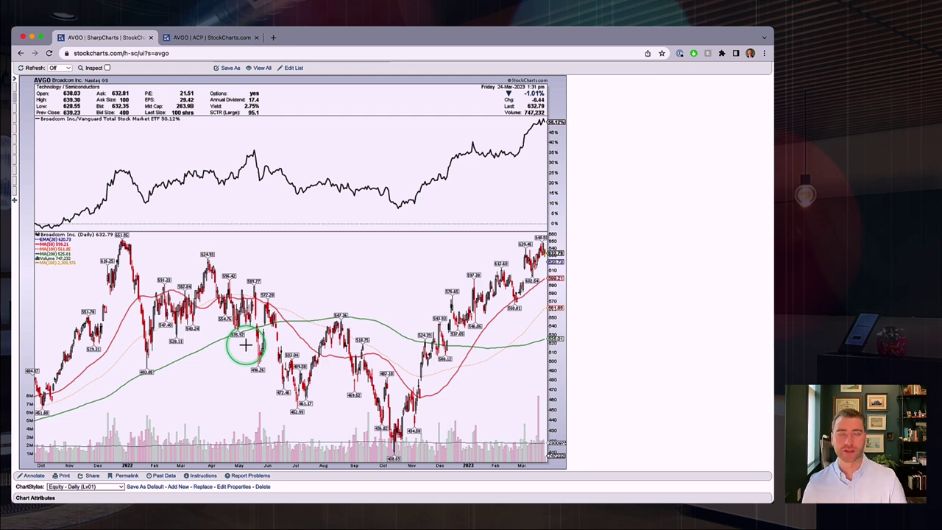
scroll(245, 344, up, 1)
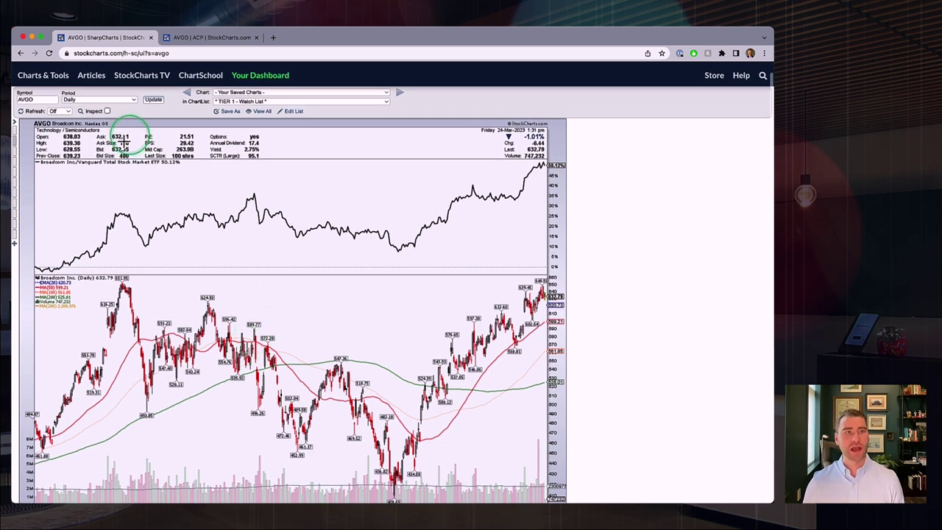
double_click(29, 99)
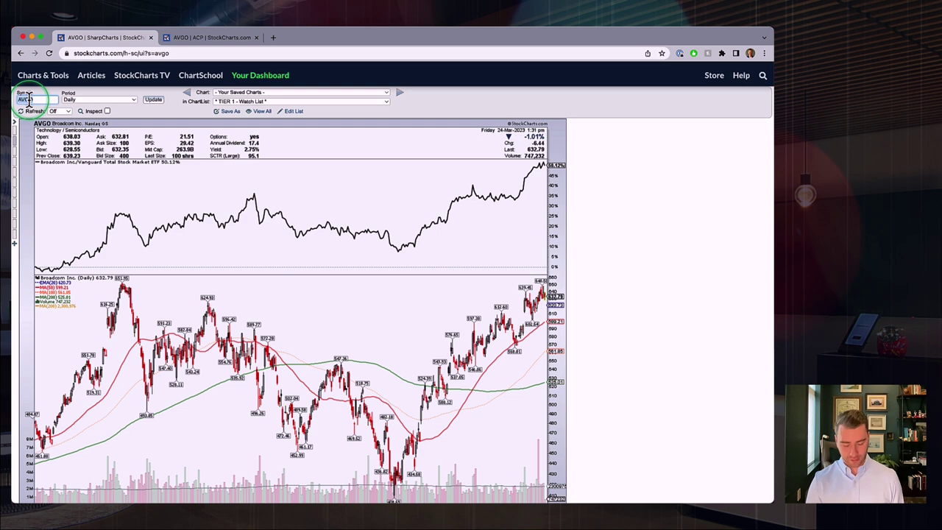
text(ADI)
key(Return)
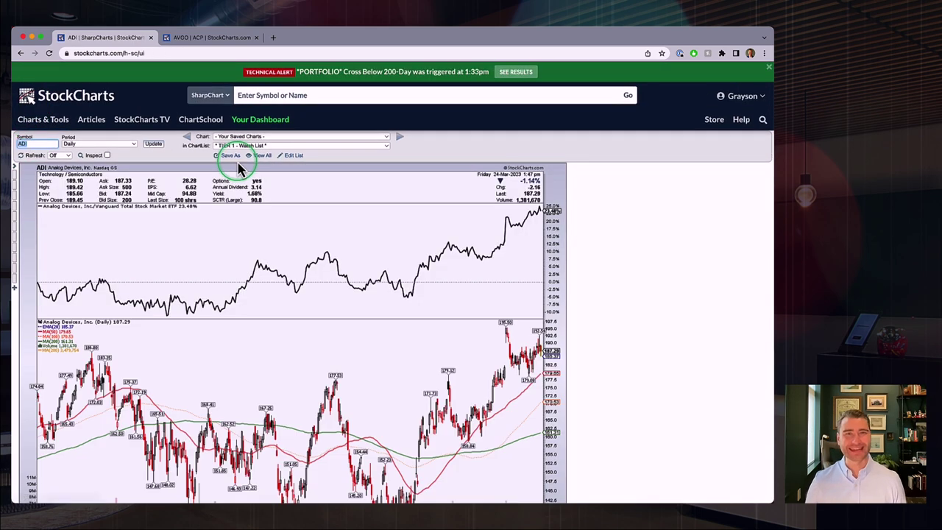
- Examine the ADI chart together with its chart attributes, overlays and indicators settings
scroll(378, 211, down, 1)
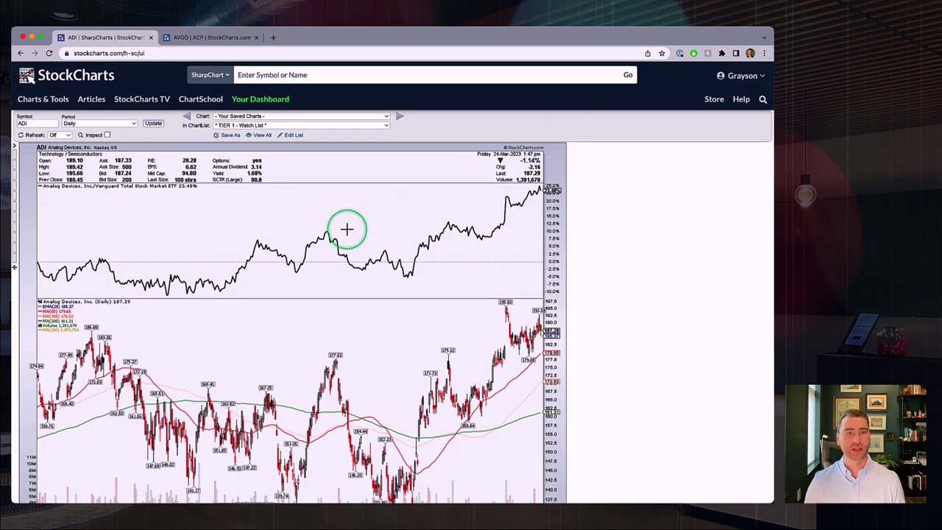
scroll(346, 229, down, 3)
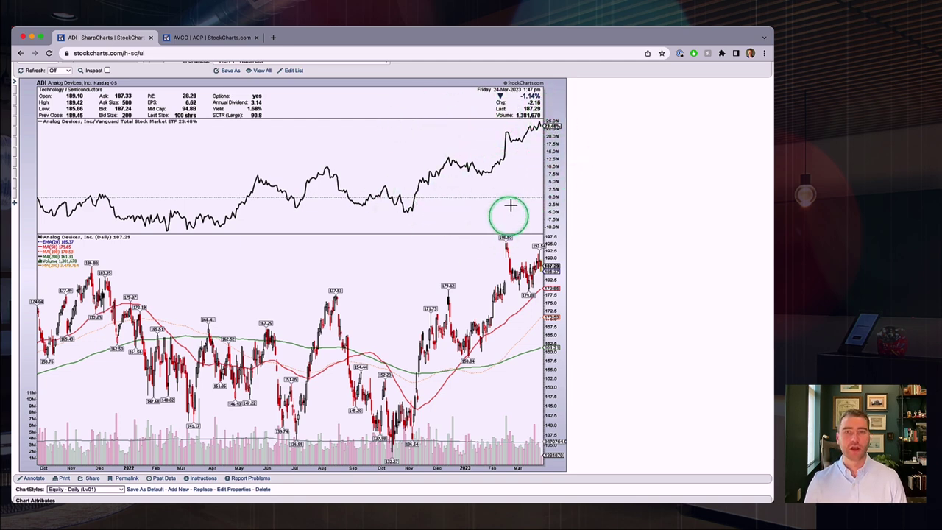
scroll(376, 214, down, 2)
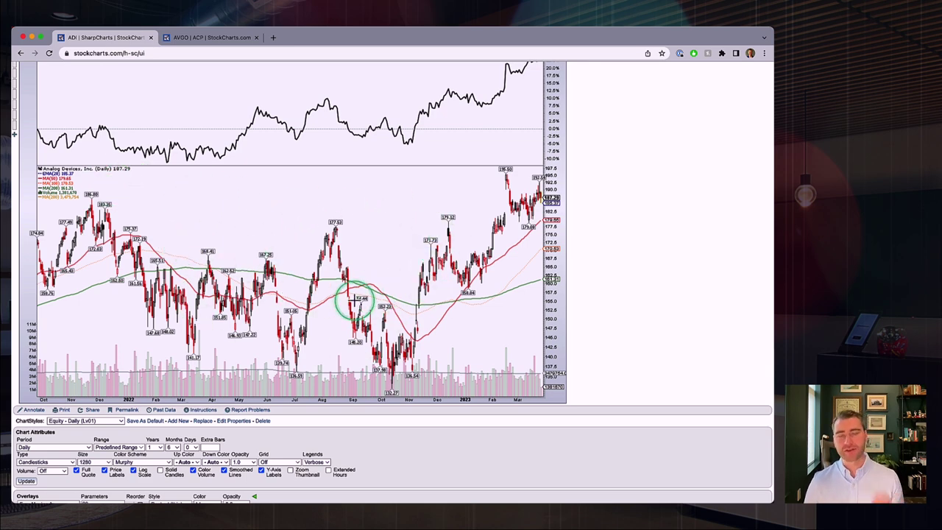
scroll(356, 299, up, 2)
scroll(260, 331, down, 3)
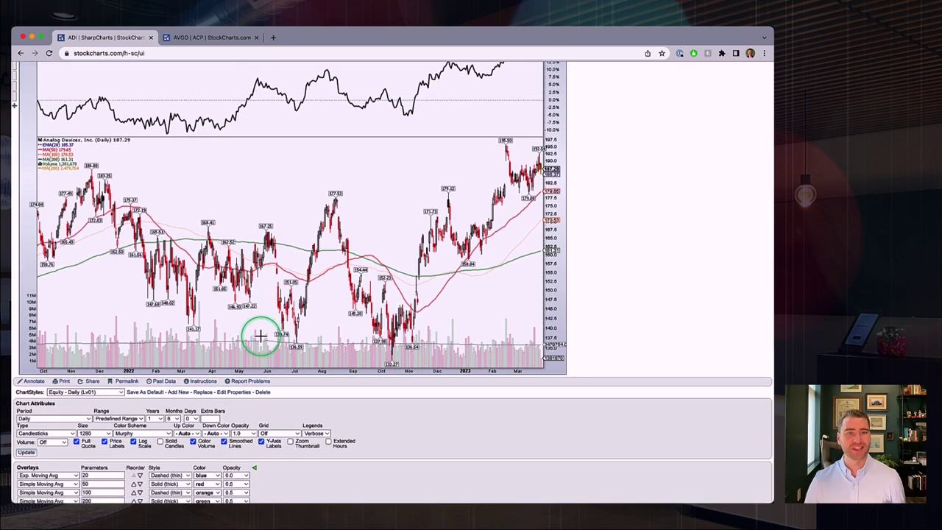
scroll(261, 335, down, 5)
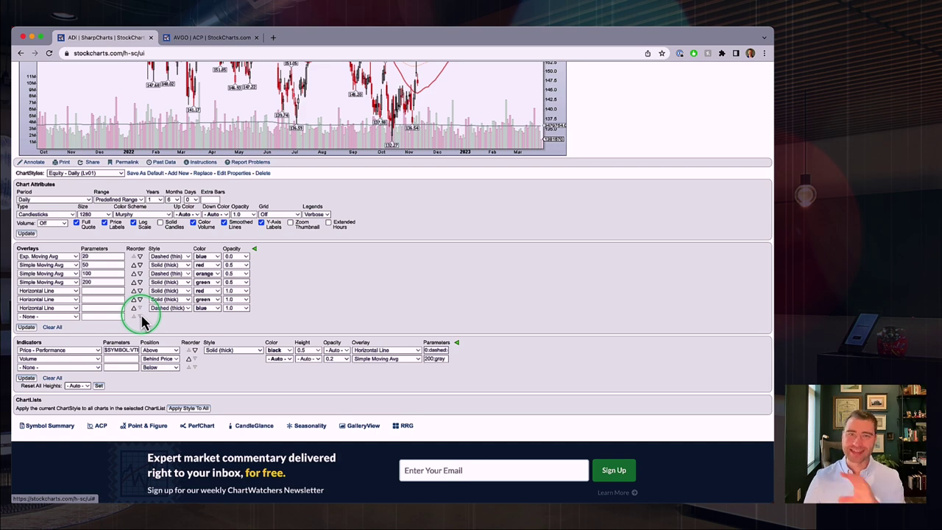
scroll(142, 321, up, 6)
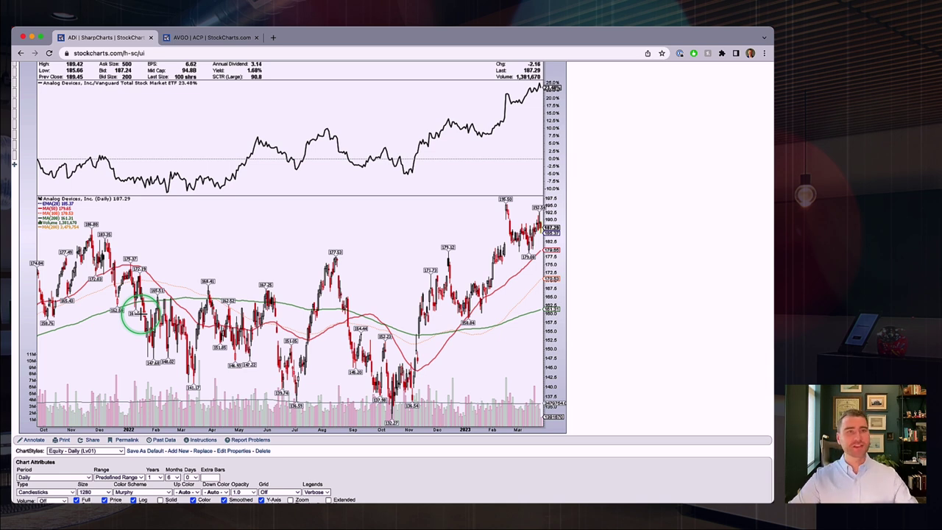
scroll(140, 314, up, 2)
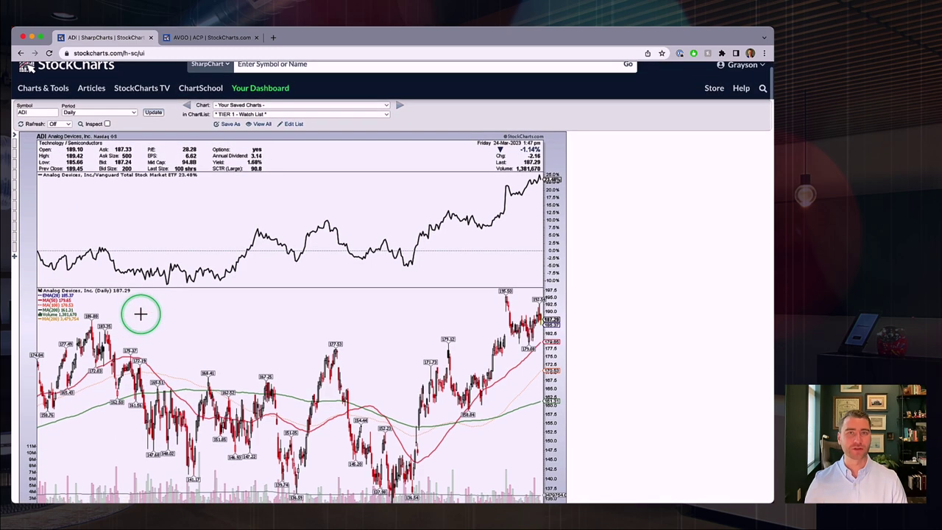
scroll(140, 315, down, 3)
scroll(140, 314, down, 3)
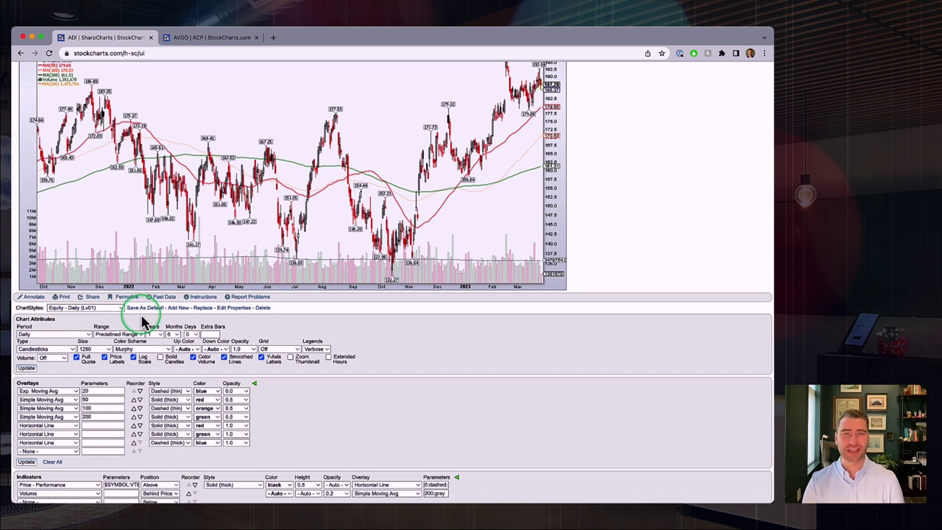
scroll(141, 318, up, 5)
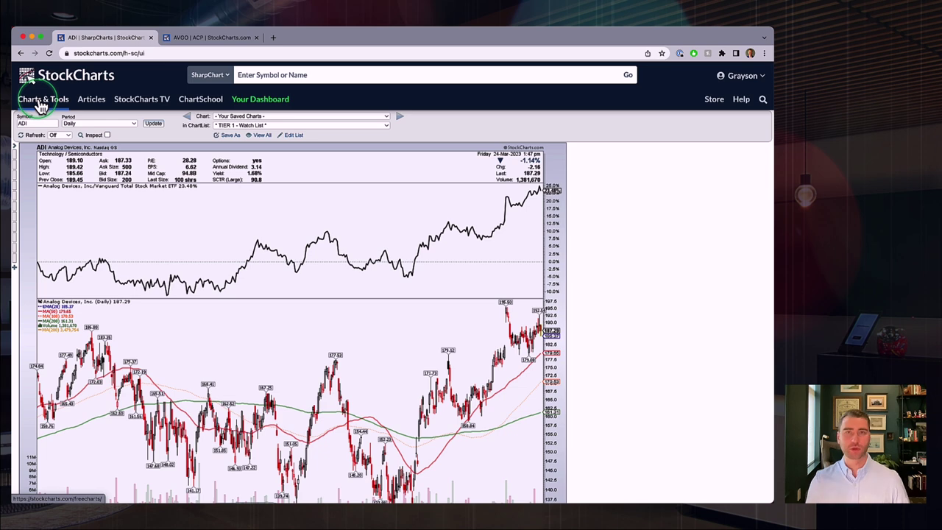
- Open the list of saved ChartStyles beside the ADI chart, browse through it and close it again
scroll(205, 185, down, 2)
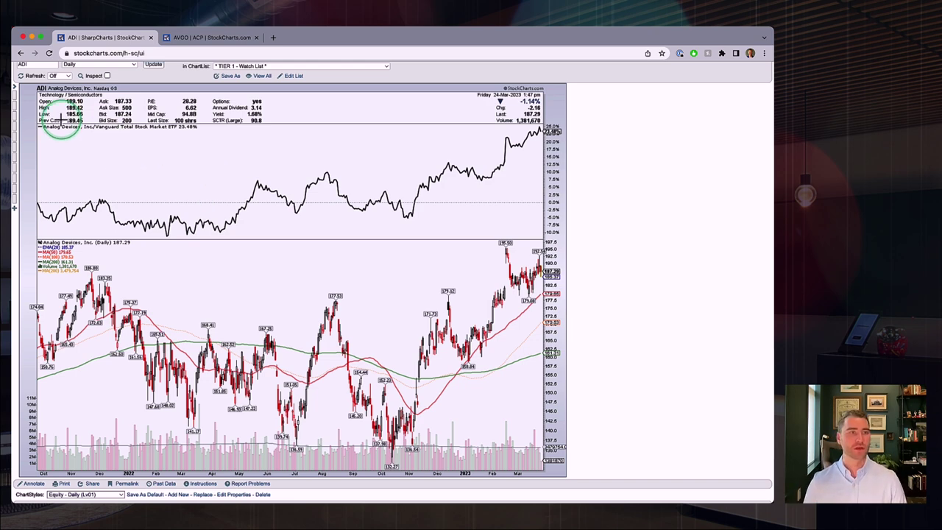
click(18, 92)
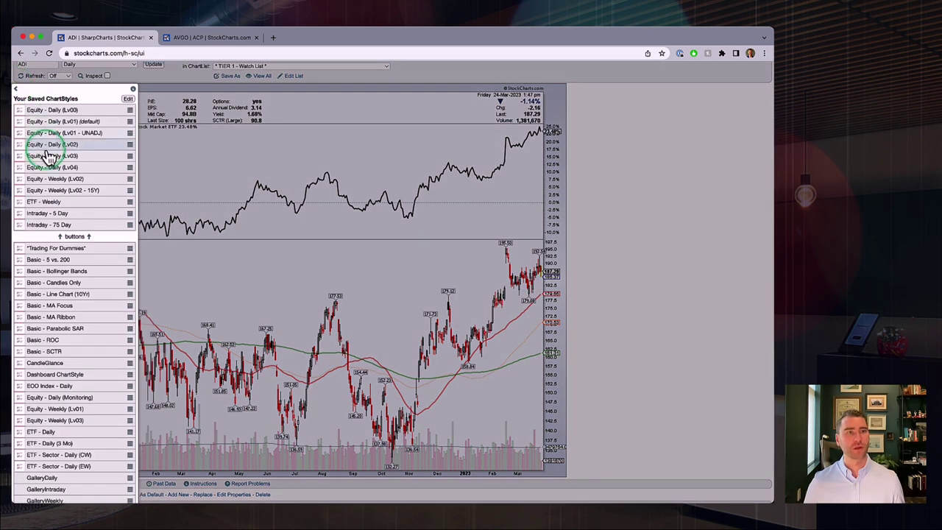
scroll(97, 162, down, 5)
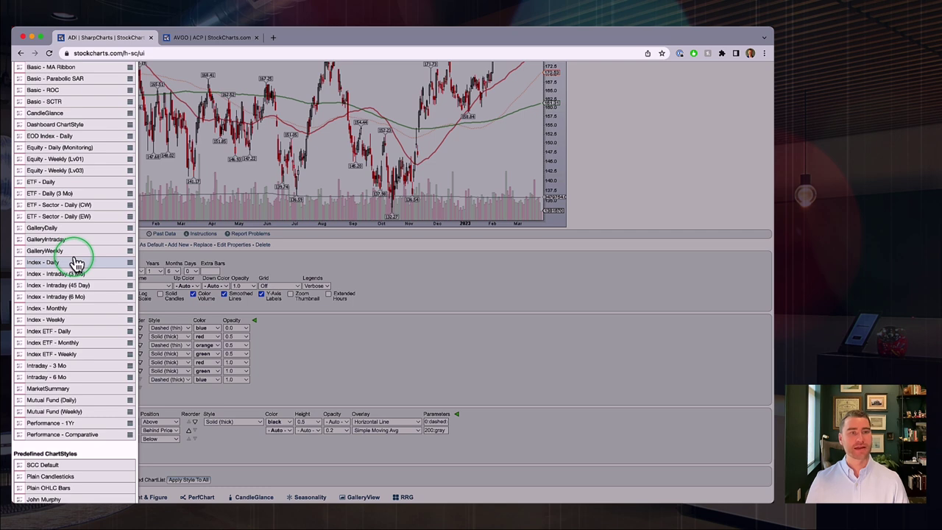
scroll(76, 263, up, 5)
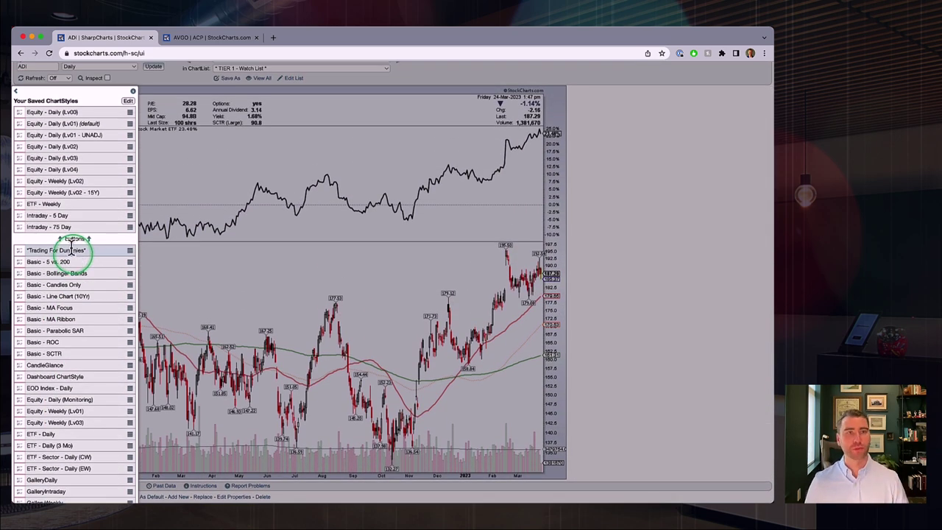
click(16, 91)
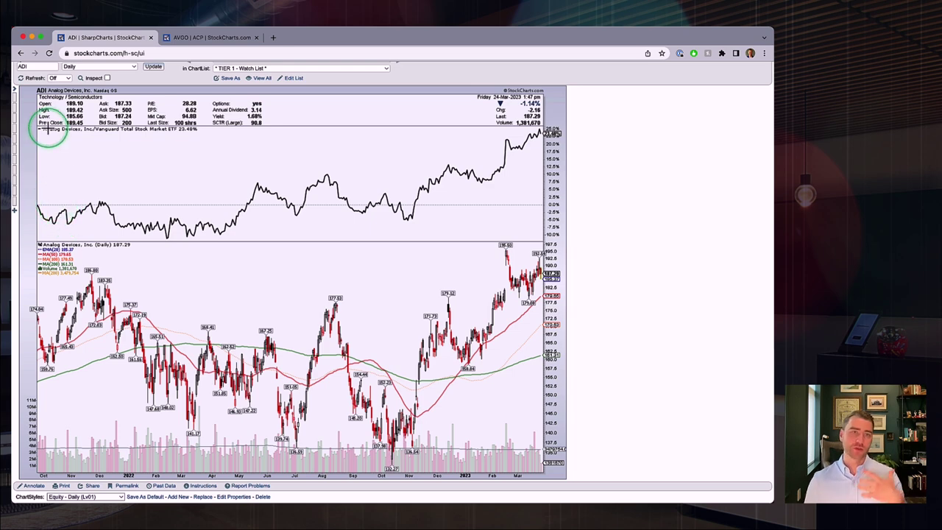
- Go to the Charts & Tools directory and load a SharpChart for AVGO from the site's symbol search
scroll(177, 178, up, 2)
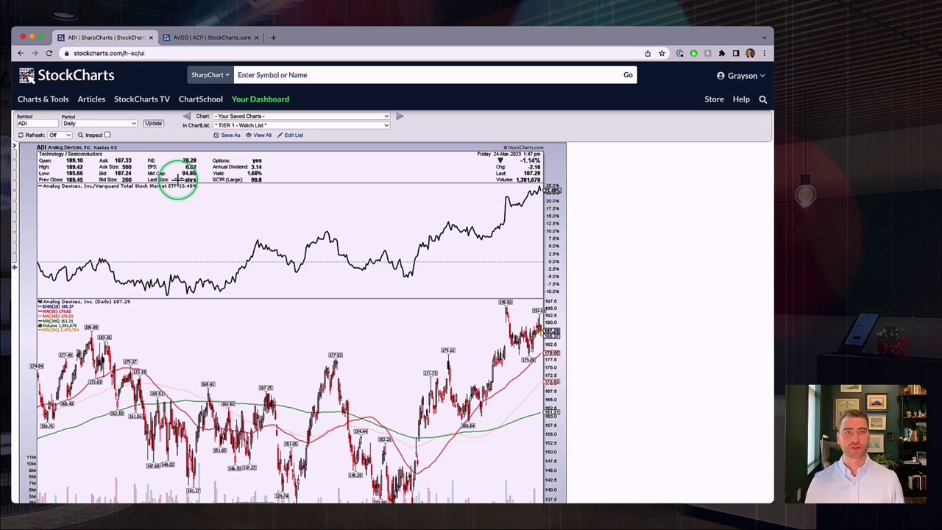
click(42, 98)
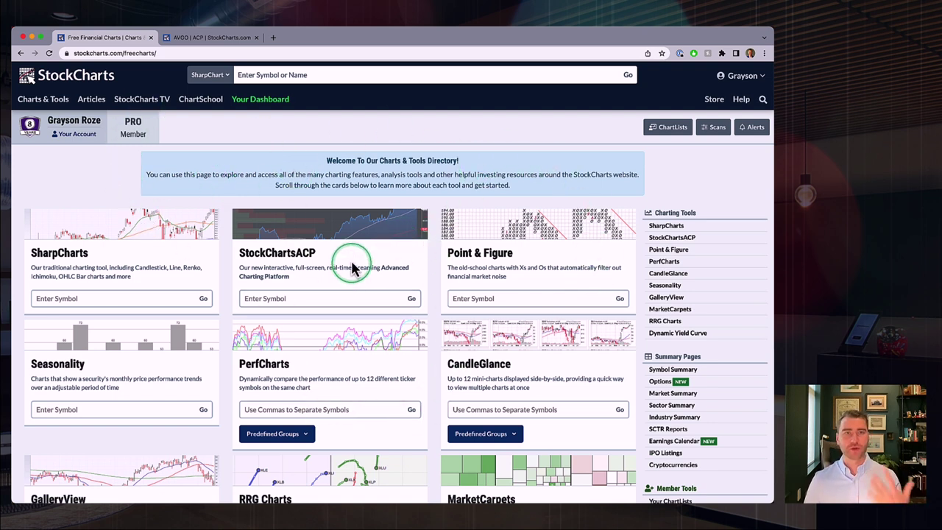
click(256, 77)
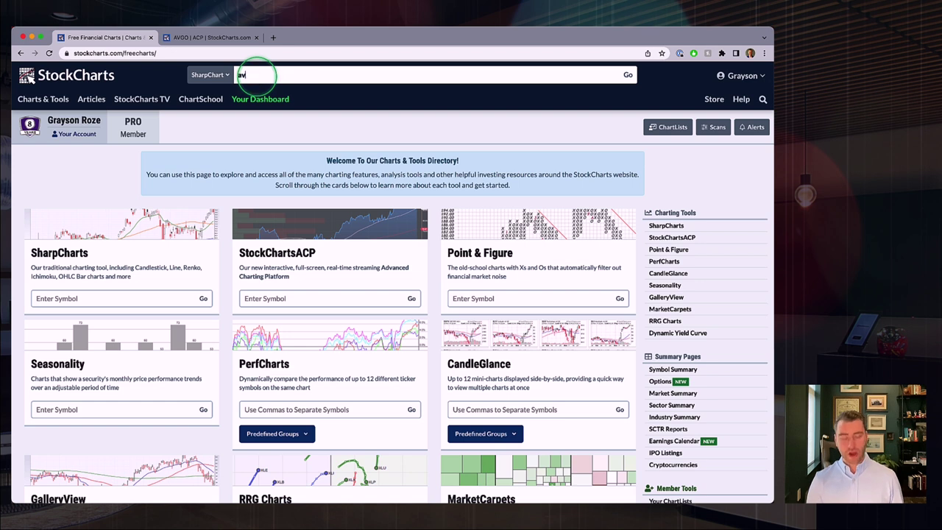
text(avgo)
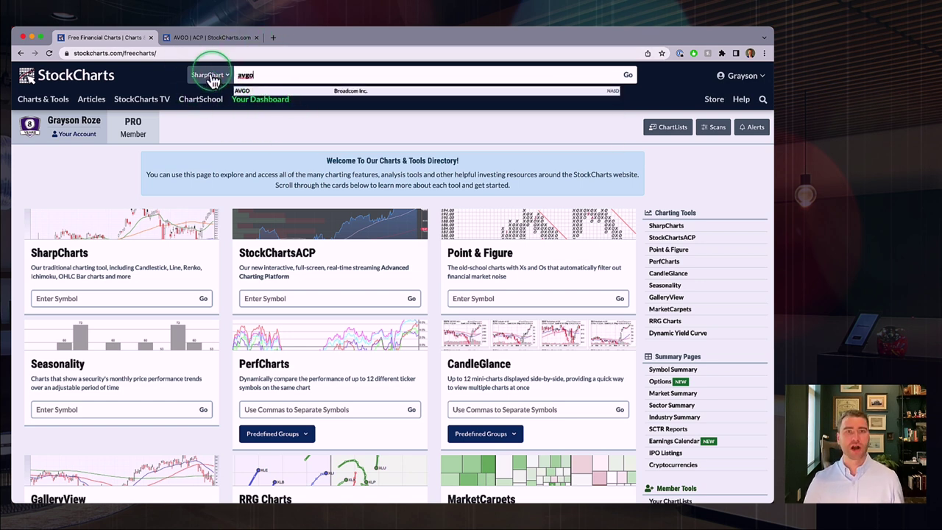
double_click(281, 80)
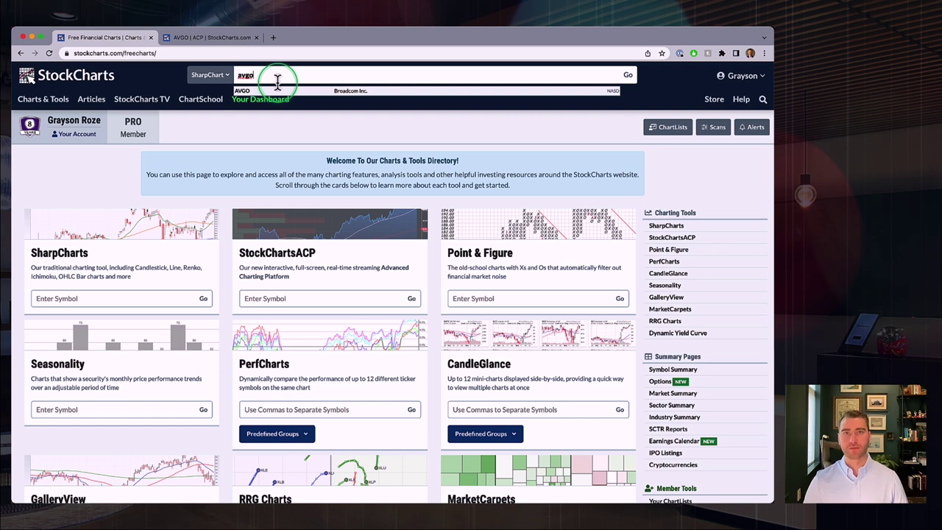
key(Return)
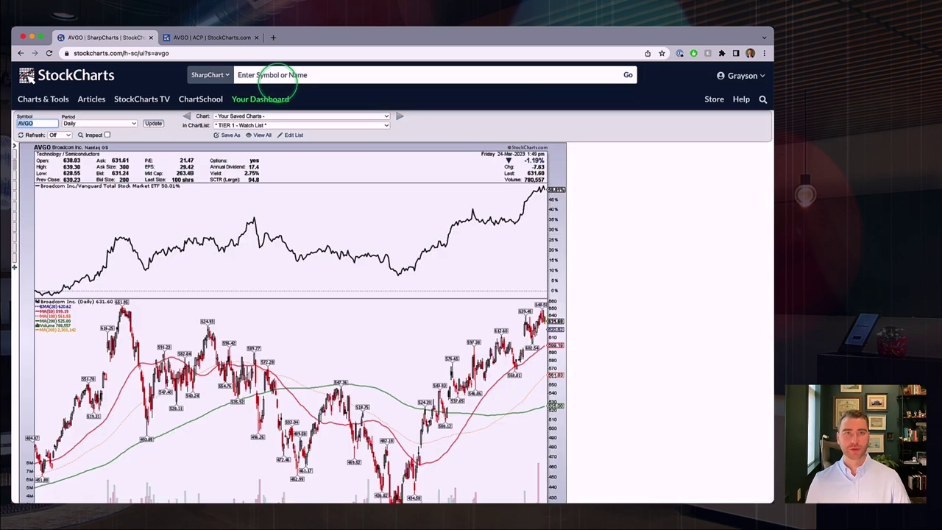
- Apply the saved Basic - SCTR ChartStyle to the AVGO chart and look over the restyled chart
scroll(315, 252, down, 2)
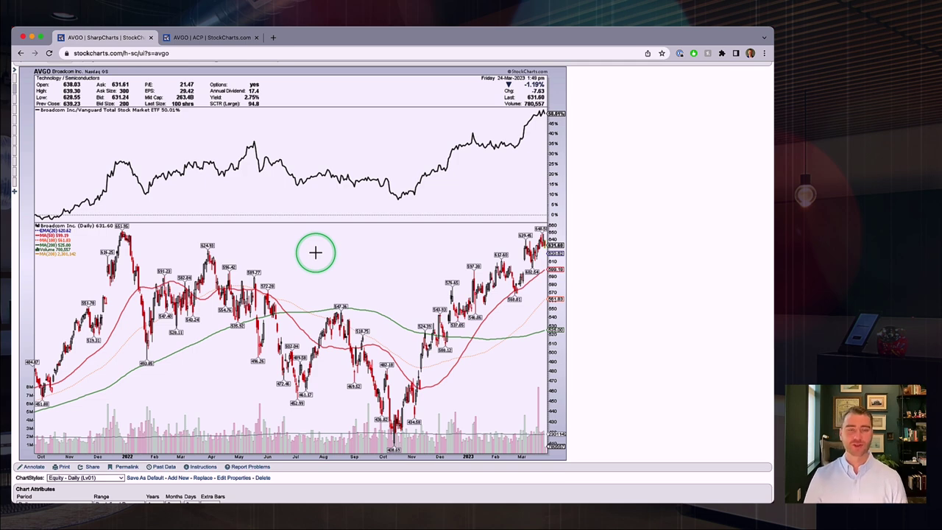
scroll(301, 243, up, 2)
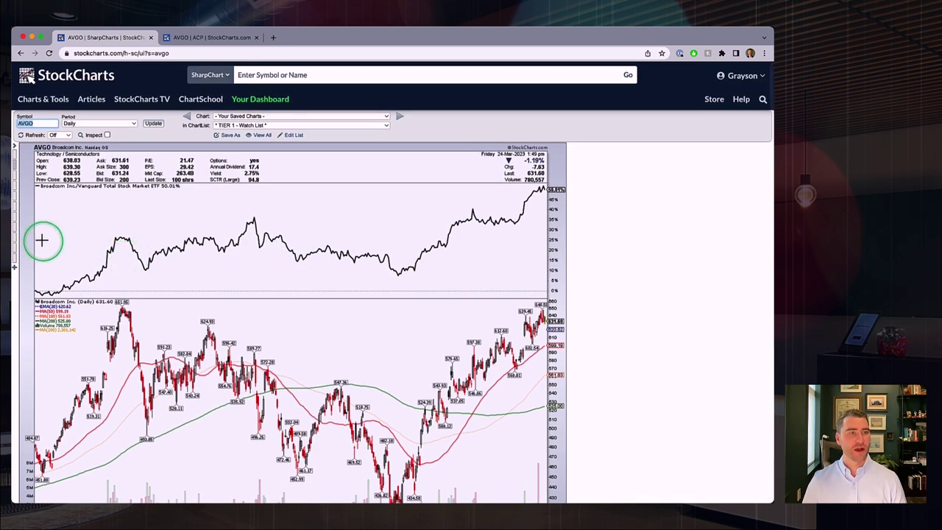
click(15, 147)
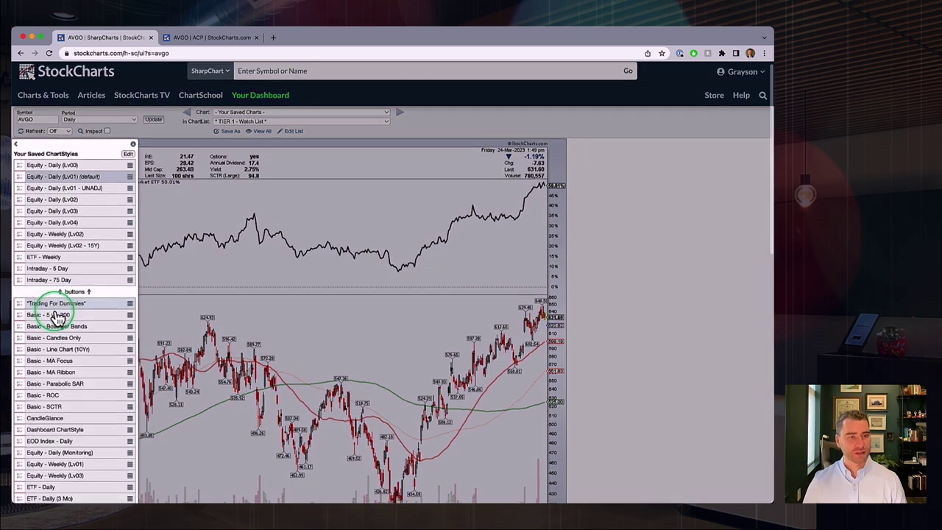
scroll(57, 311, down, 3)
click(63, 289)
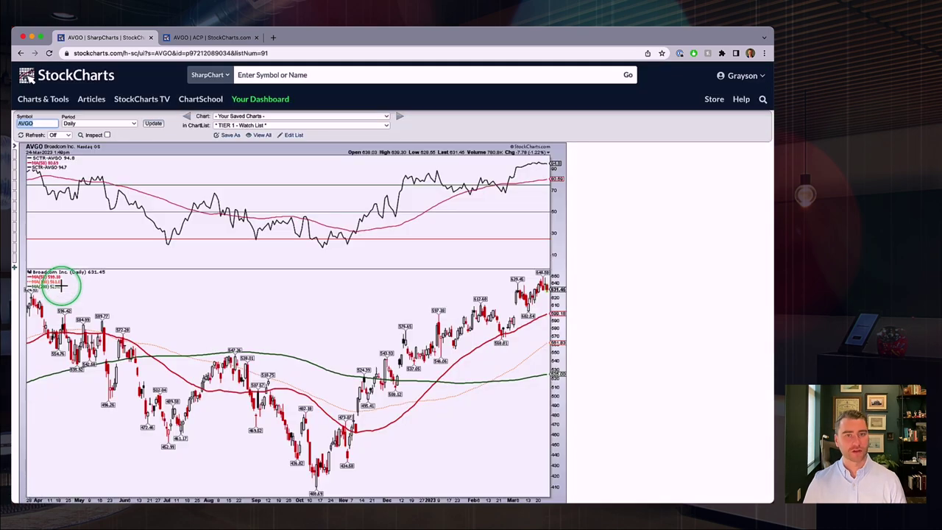
scroll(61, 285, down, 3)
scroll(61, 285, up, 3)
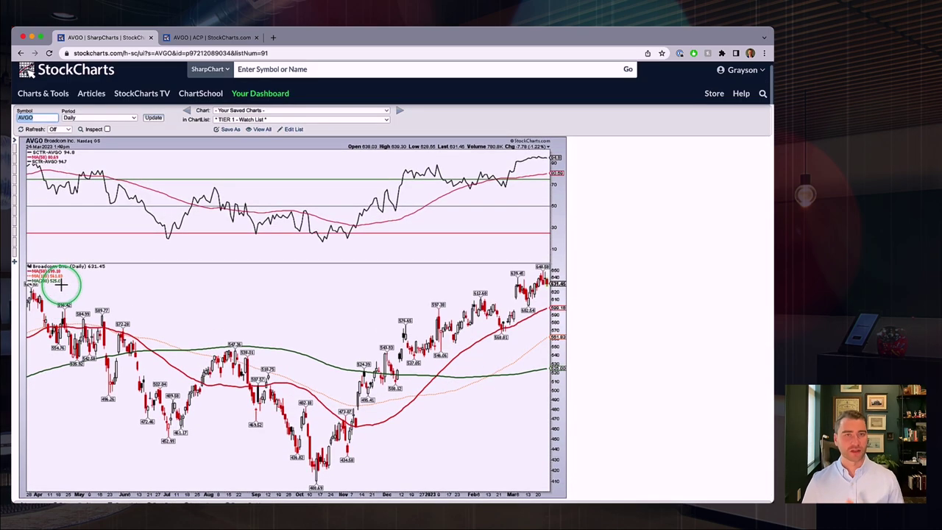
scroll(132, 214, up, 1)
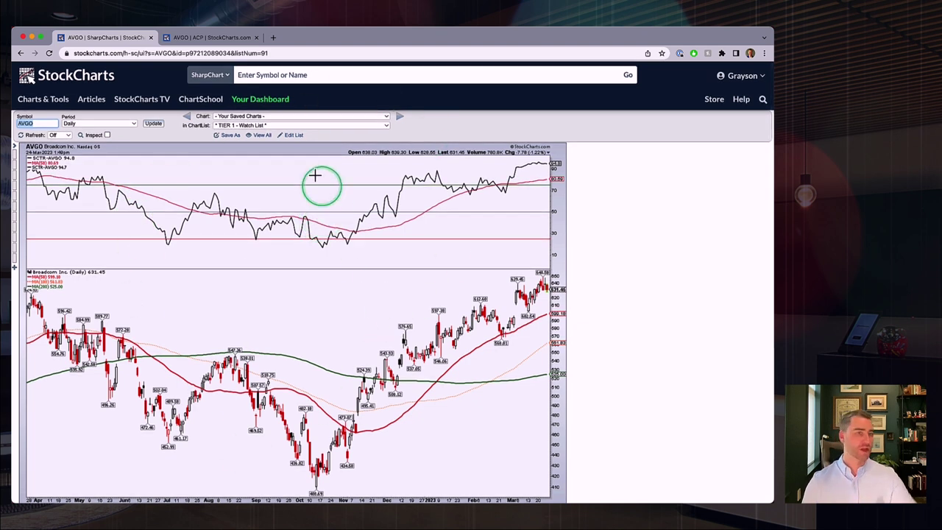
- Go to the StockCharts TV page and load a SharpChart for ADI from the site's symbol search
click(136, 102)
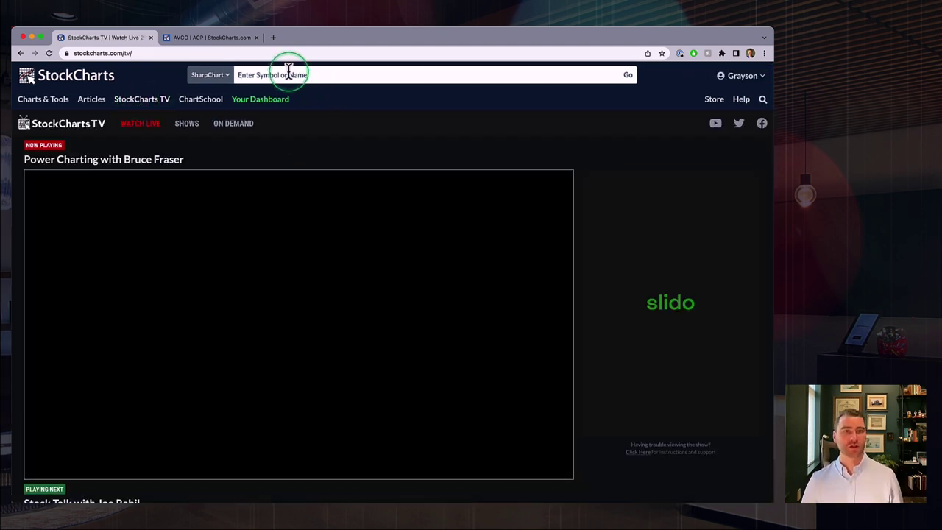
click(288, 72)
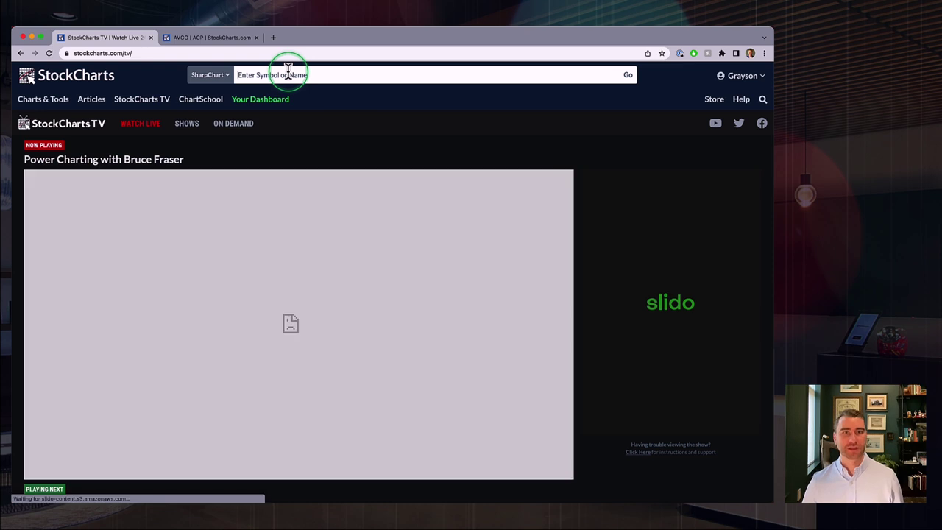
text(adi)
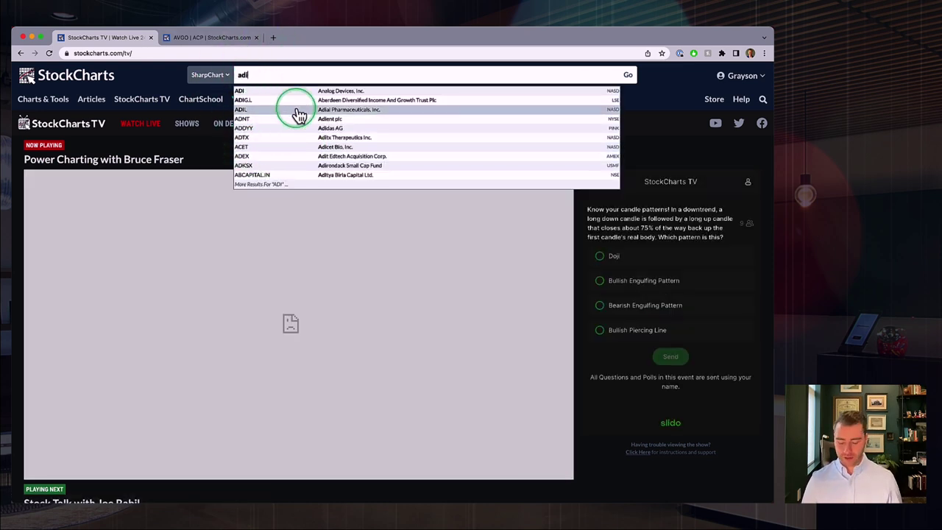
key(Return)
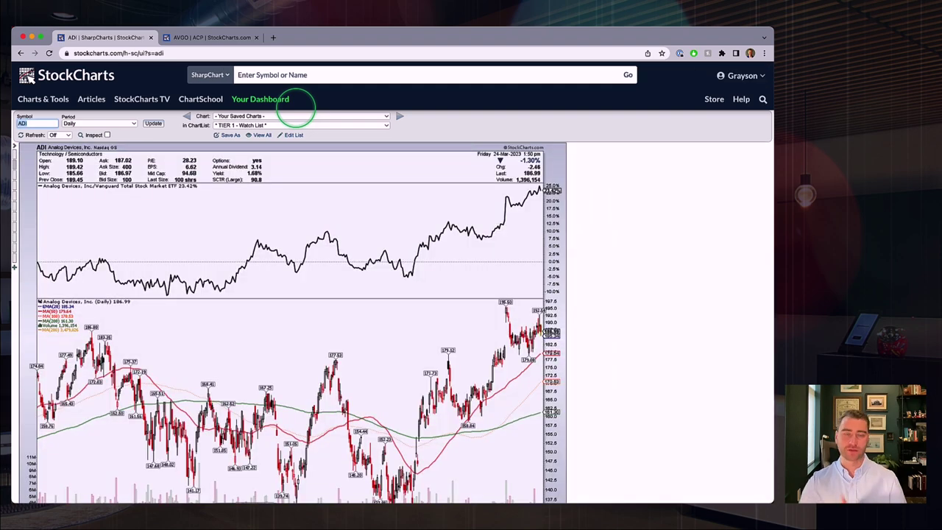
- Look over the ADI chart and the ChartStyle and attribute settings below it
scroll(297, 107, down, 3)
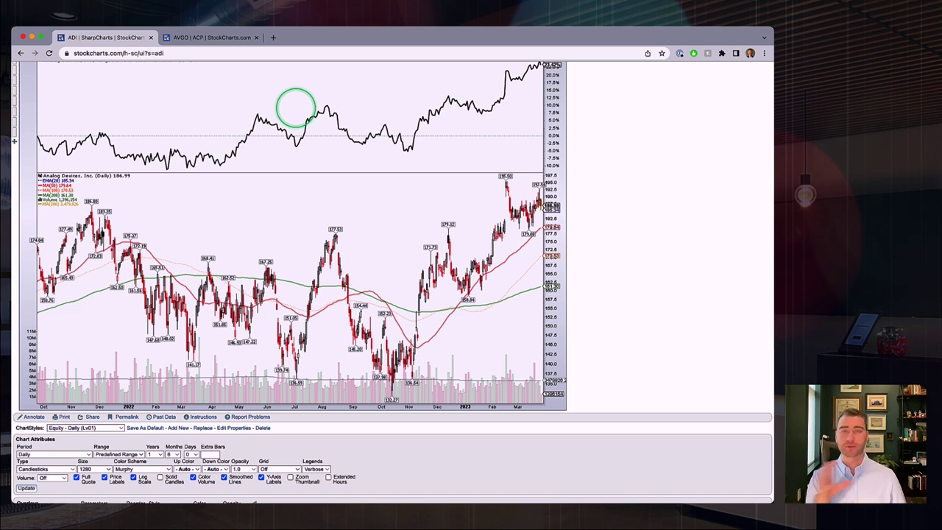
scroll(296, 108, up, 2)
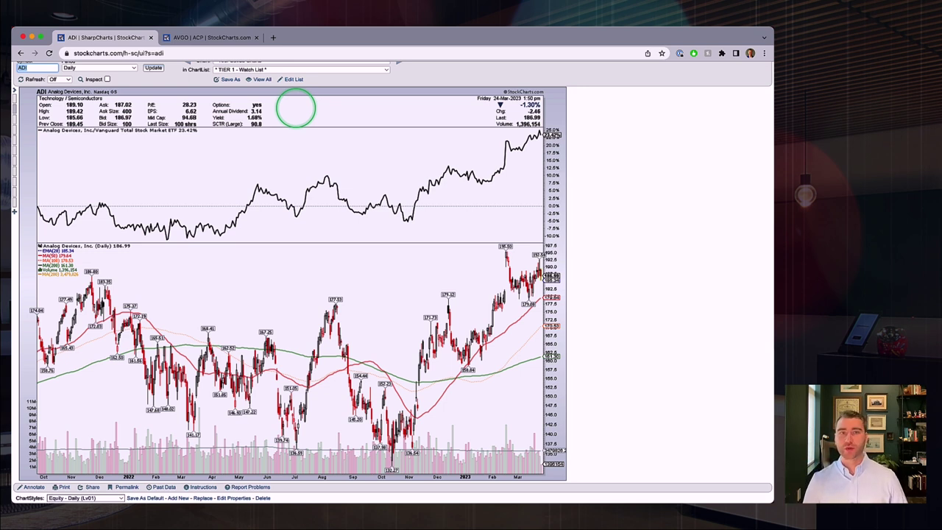
scroll(296, 108, up, 2)
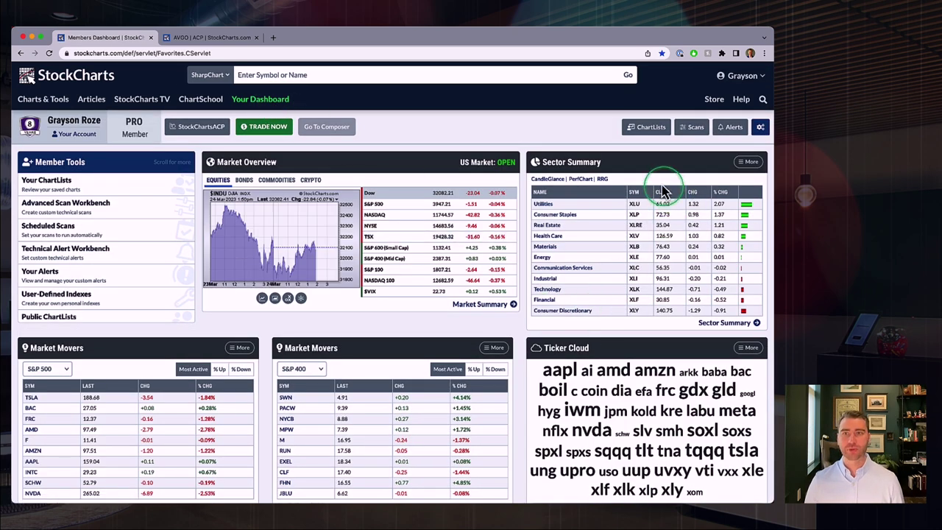
- Create a new ChartList named "* TESTING ON AIR *" from the member dashboard, without entering any symbols
click(650, 127)
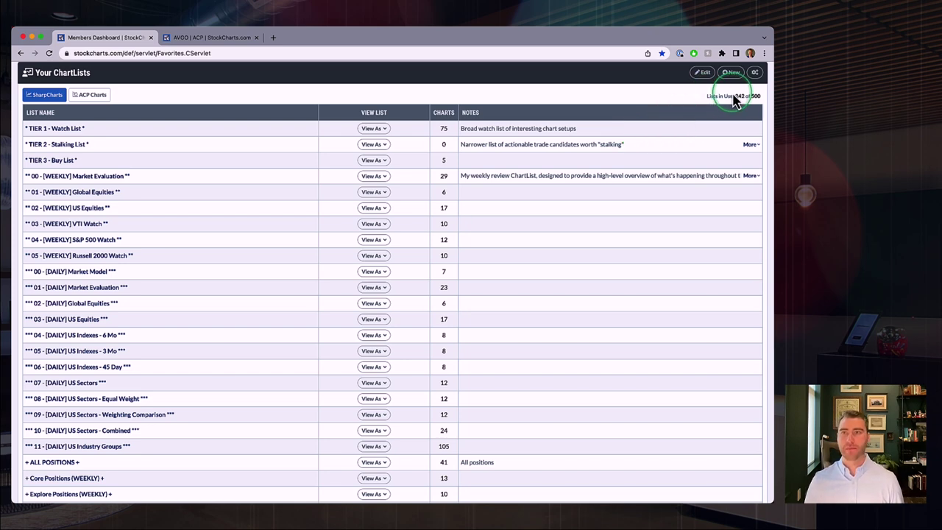
click(741, 78)
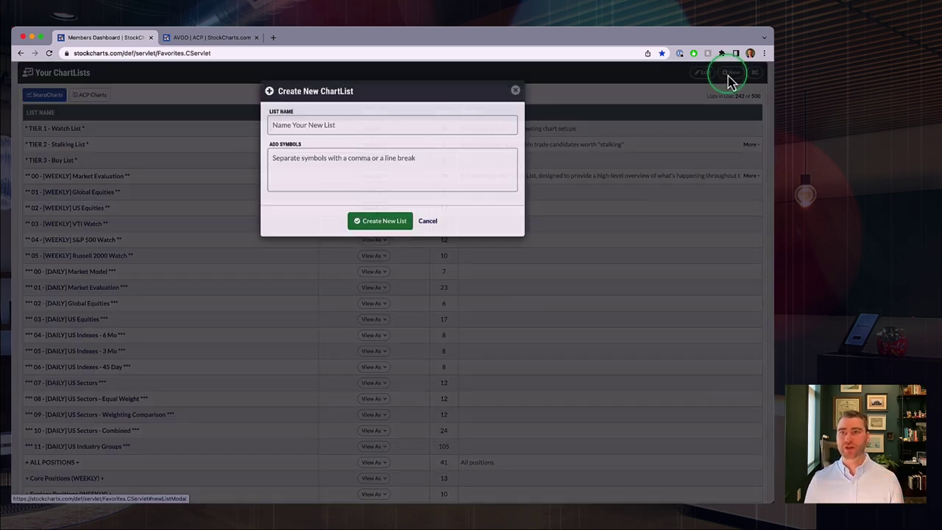
click(312, 140)
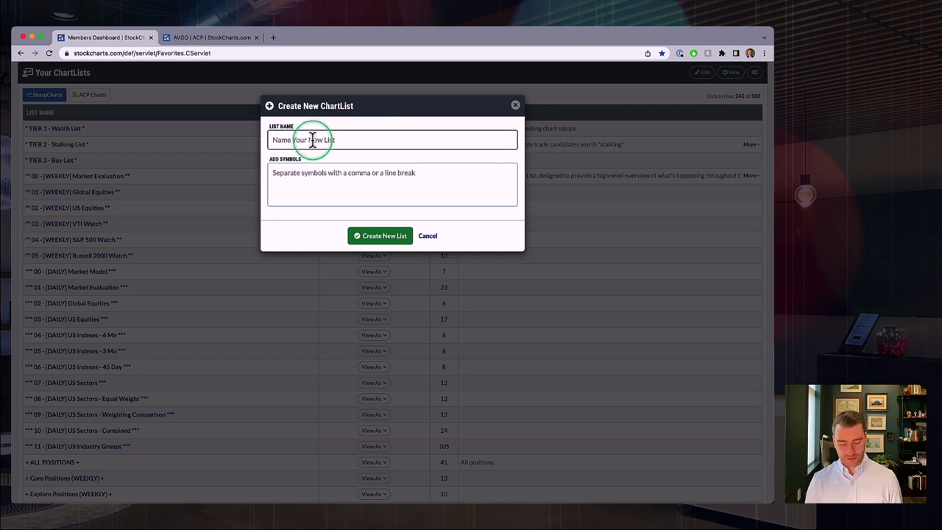
text(* TEch)
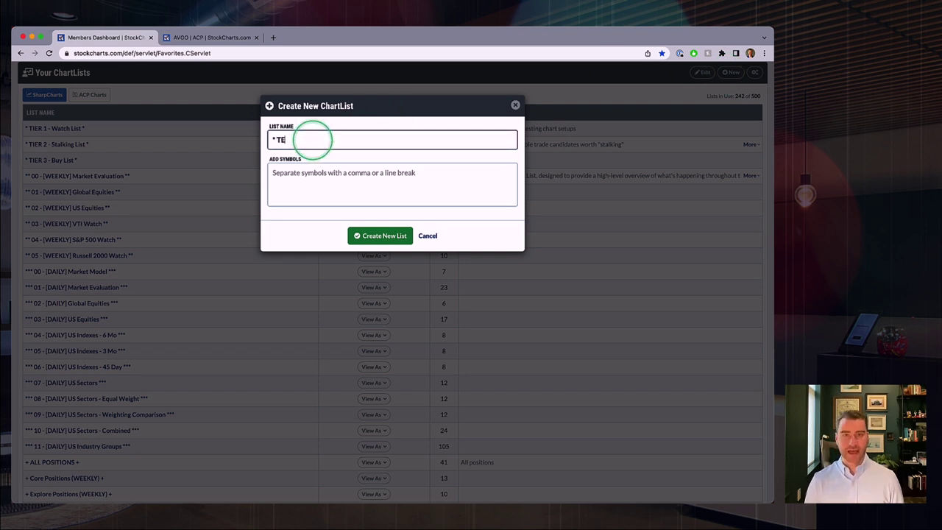
key(BackSpace)
key(BackSpace)
key(BackSpace)
key(BackSpace)
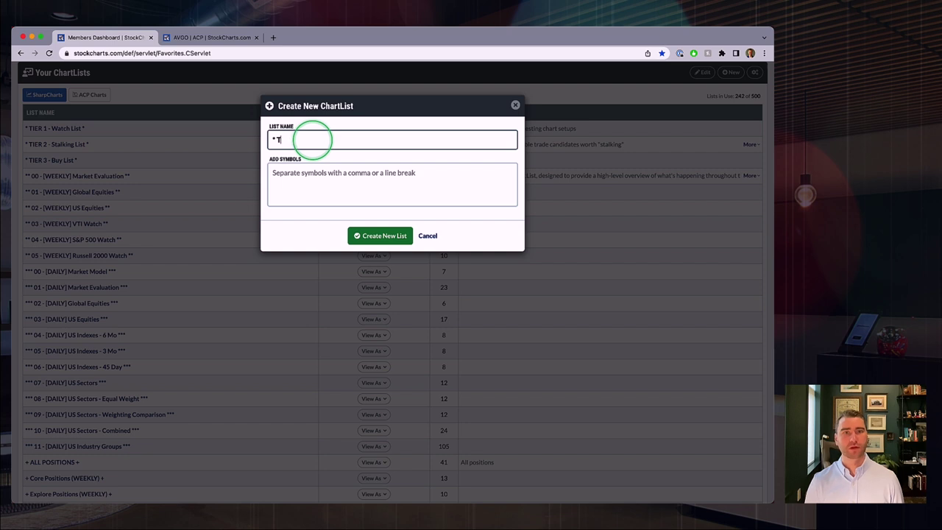
text(STING ON AIR *)
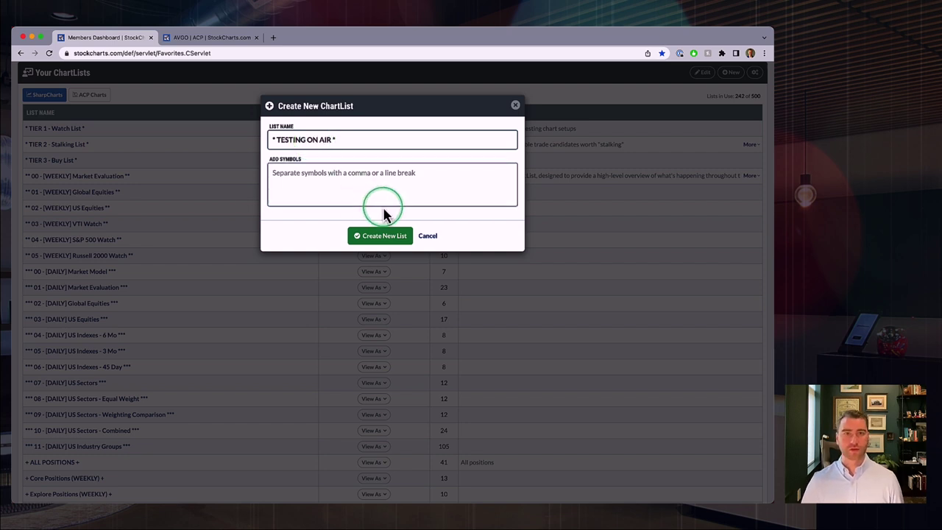
click(391, 237)
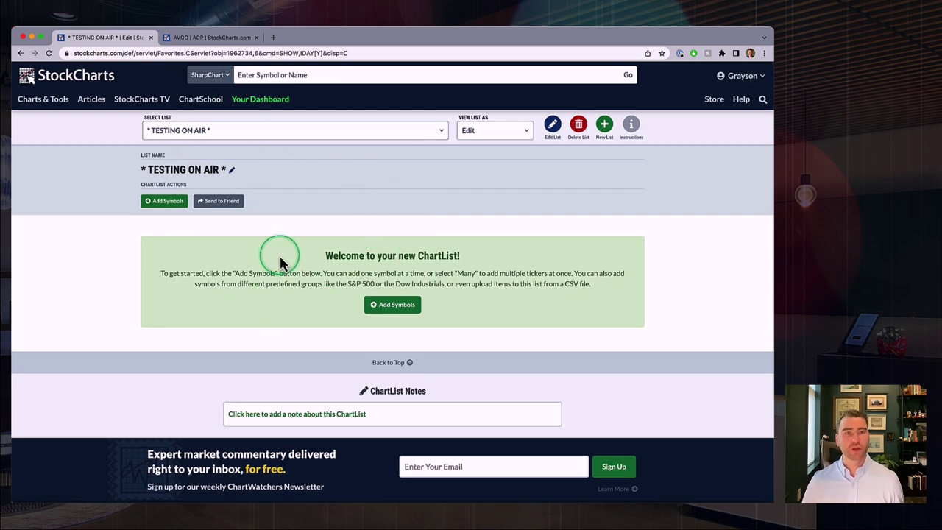
- Add all charts of the predefined S&P 100 group to the "* TESTING ON AIR *" ChartList
click(169, 205)
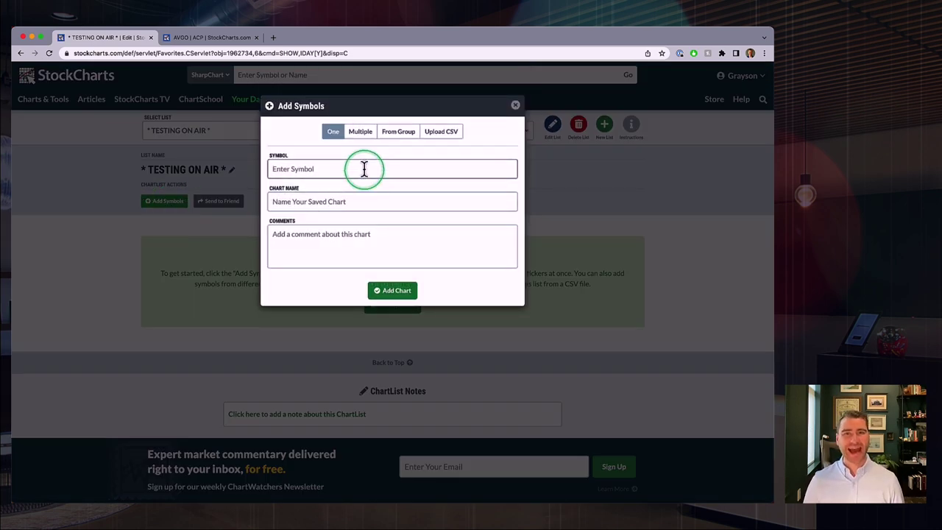
click(392, 139)
click(317, 169)
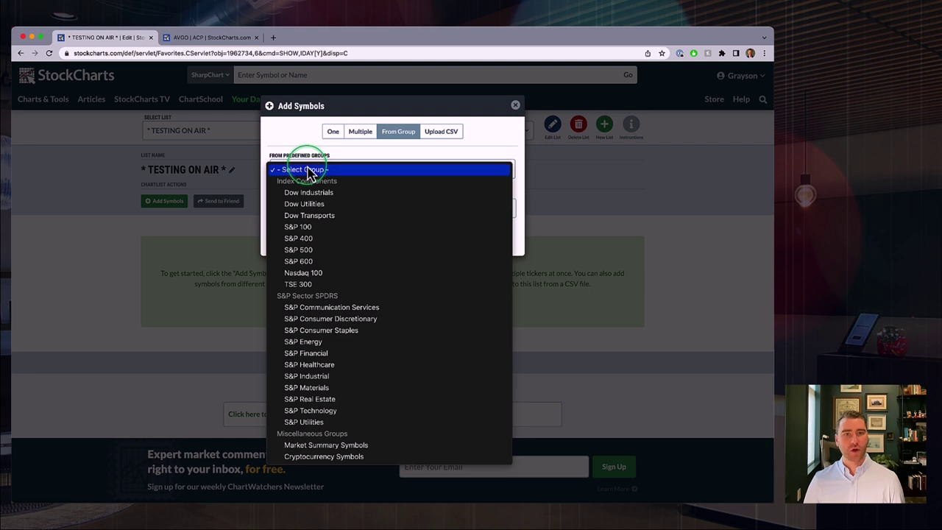
click(315, 229)
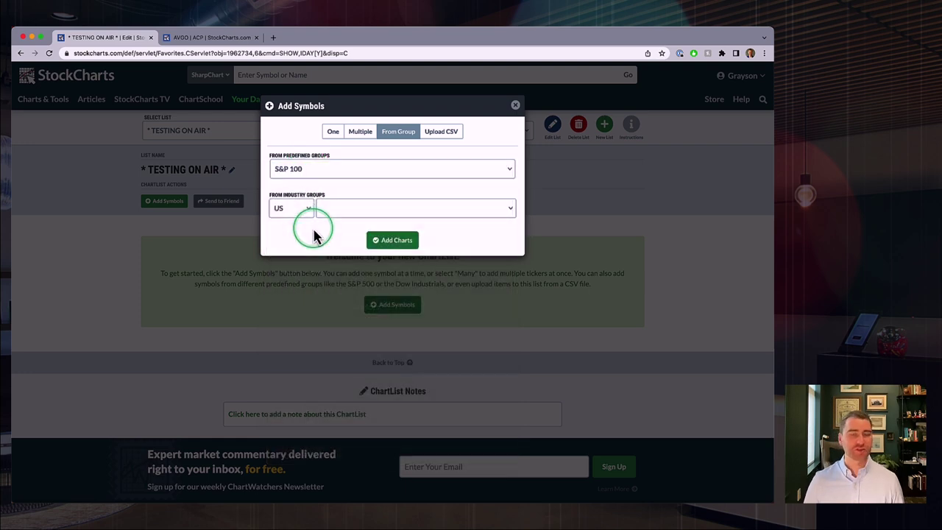
click(388, 240)
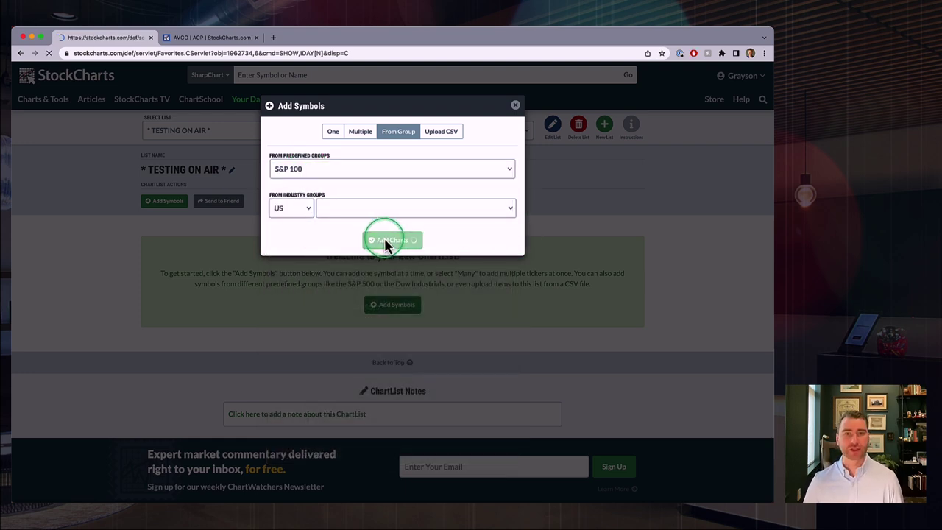
scroll(248, 275, down, 2)
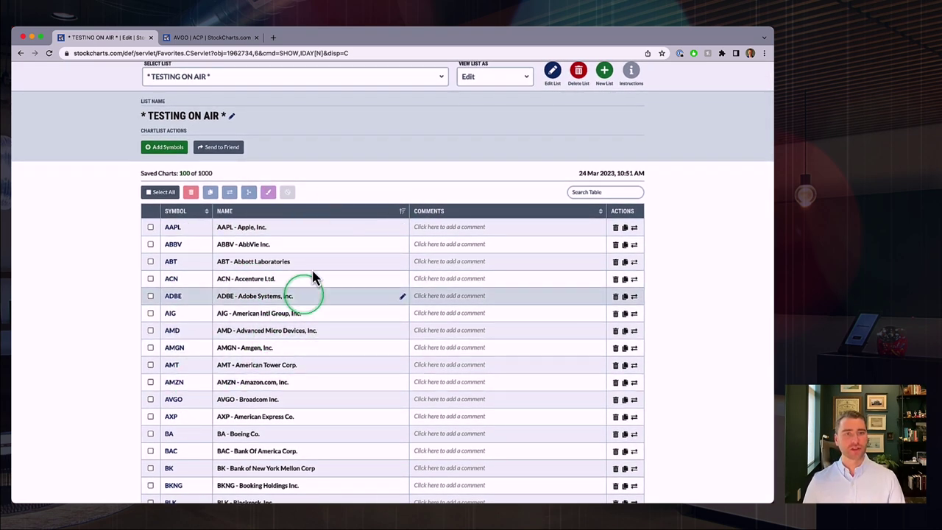
- Display the "* TESTING ON AIR *" list in ChartList View and look through its first charts, AAPL and ABBV
click(488, 77)
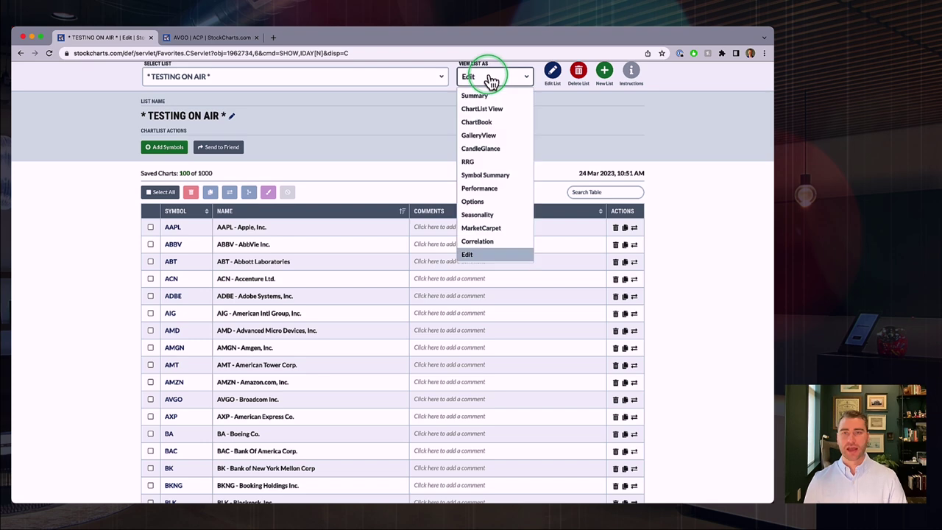
click(486, 110)
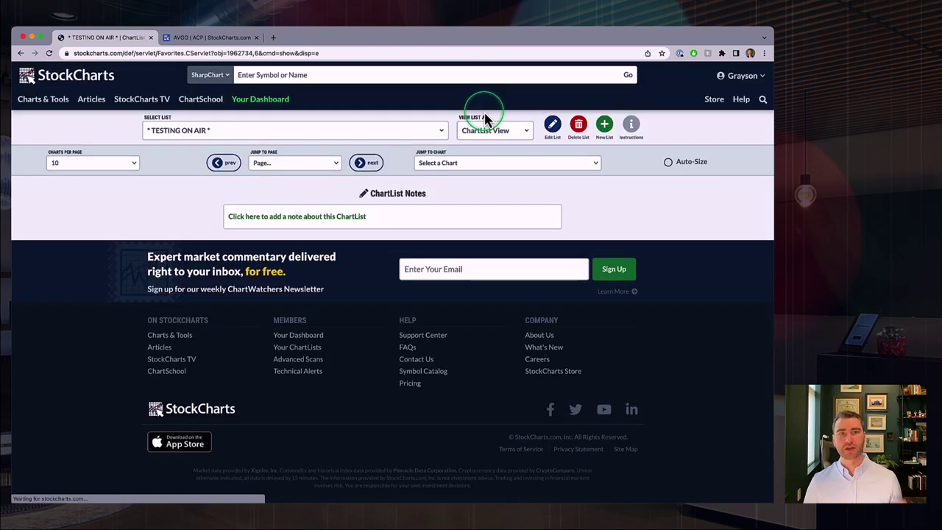
scroll(478, 202, down, 5)
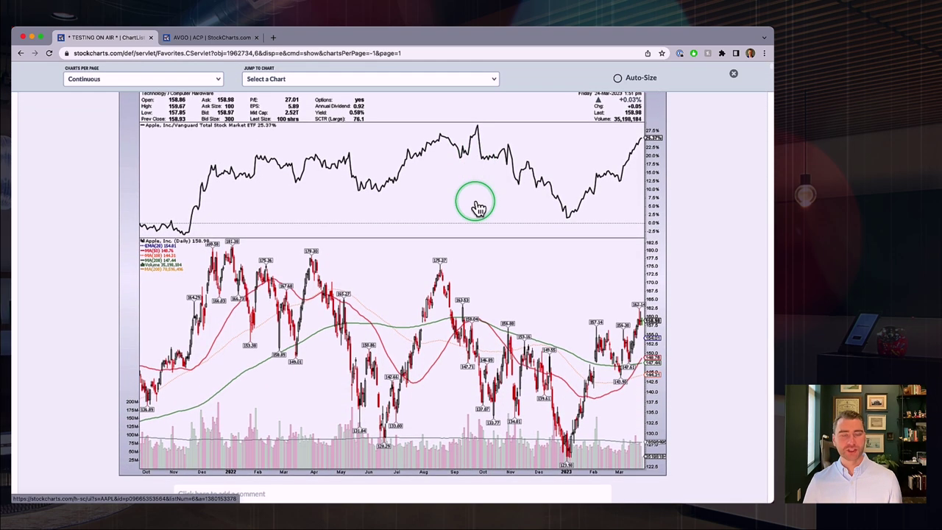
scroll(478, 206, down, 5)
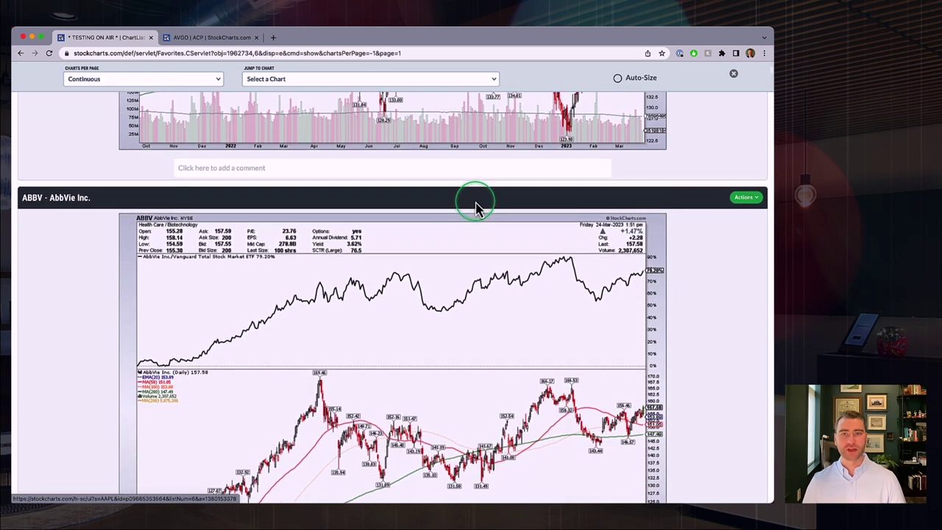
scroll(478, 206, down, 2)
scroll(478, 206, down, 2)
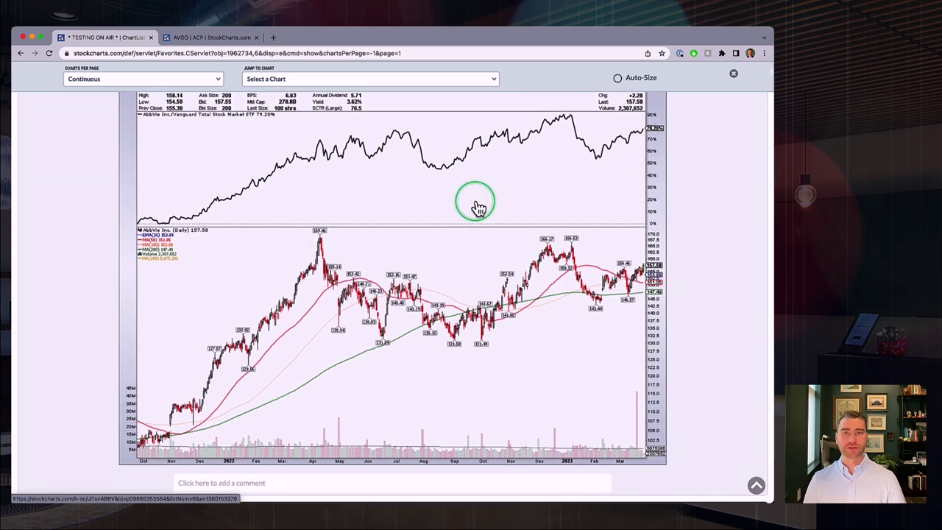
click(732, 75)
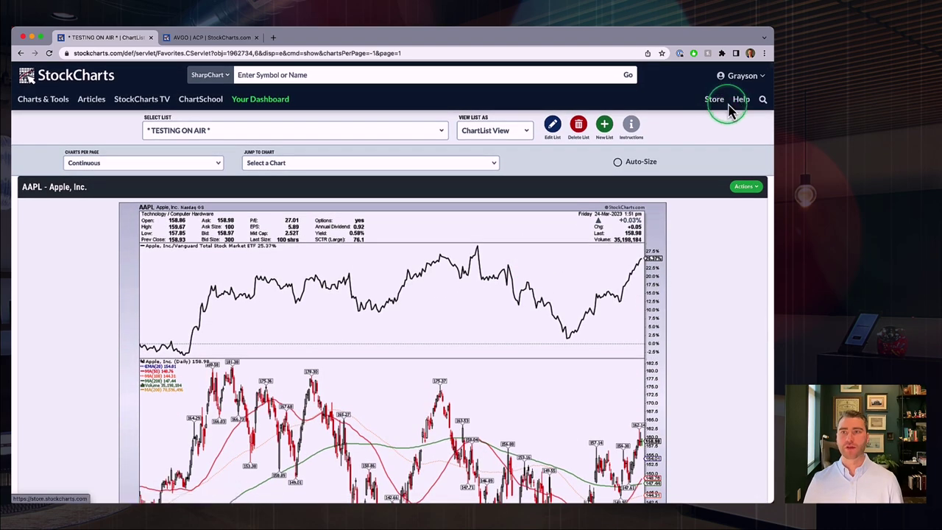
- Go to the Scan Workbench and load the saved scan "** [S&P 1500] New 52-Week Highs **"
click(734, 81)
click(711, 112)
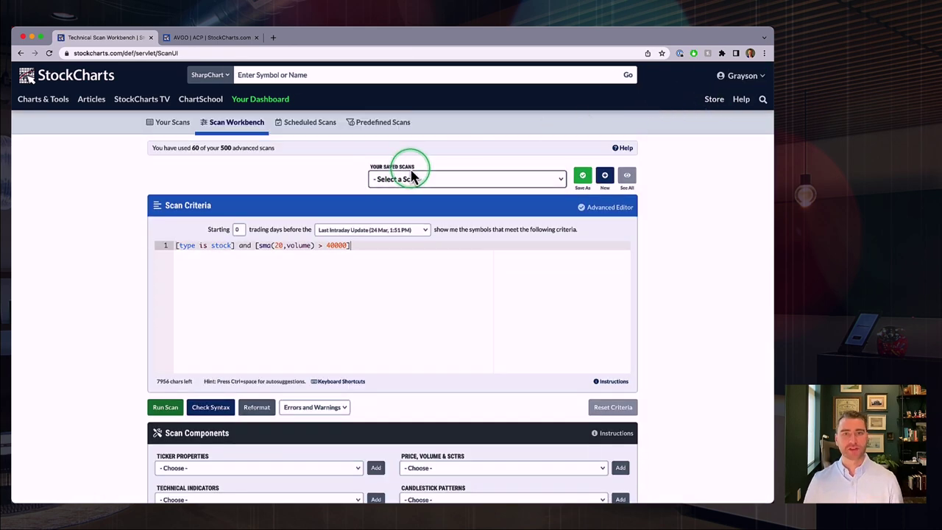
click(418, 179)
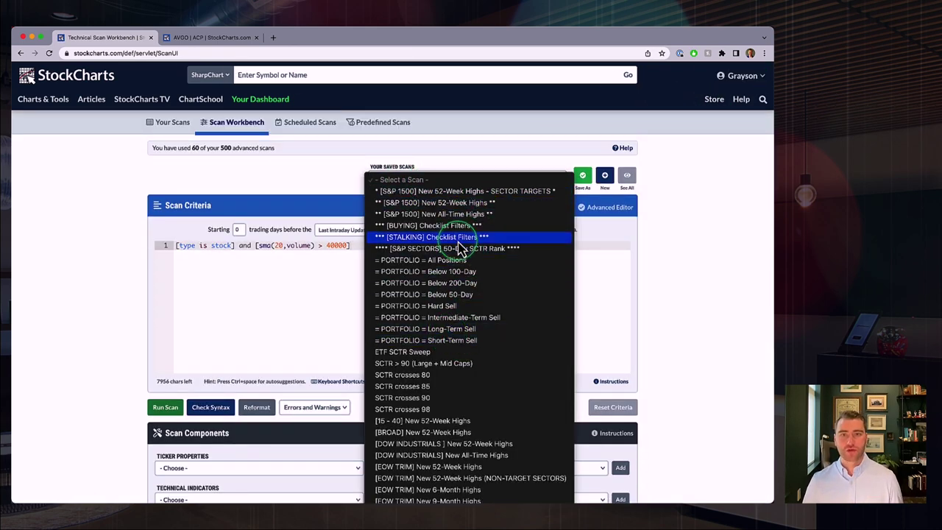
click(440, 203)
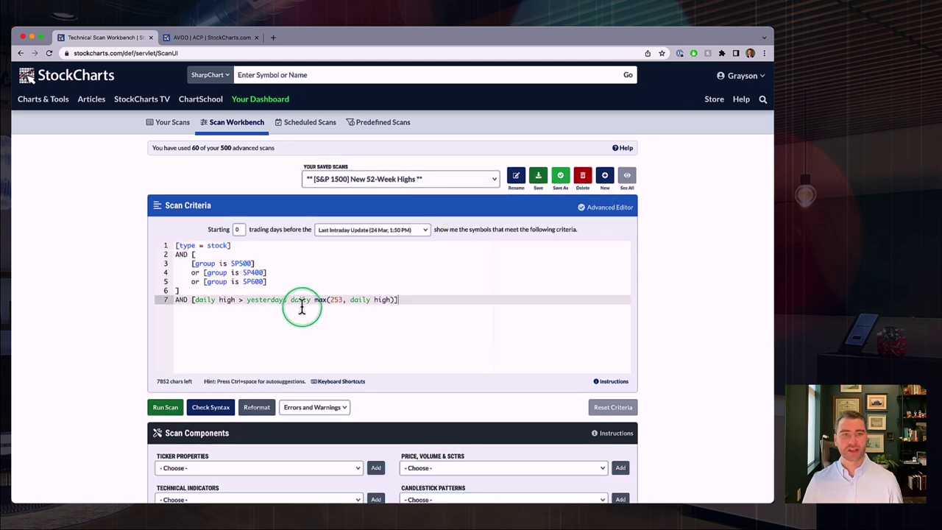
- Run the scan and save its results to a new SharpCharts ChartList named "** [S&P 1500] New 52-Week Highs ** - 2023-03-24"
click(168, 407)
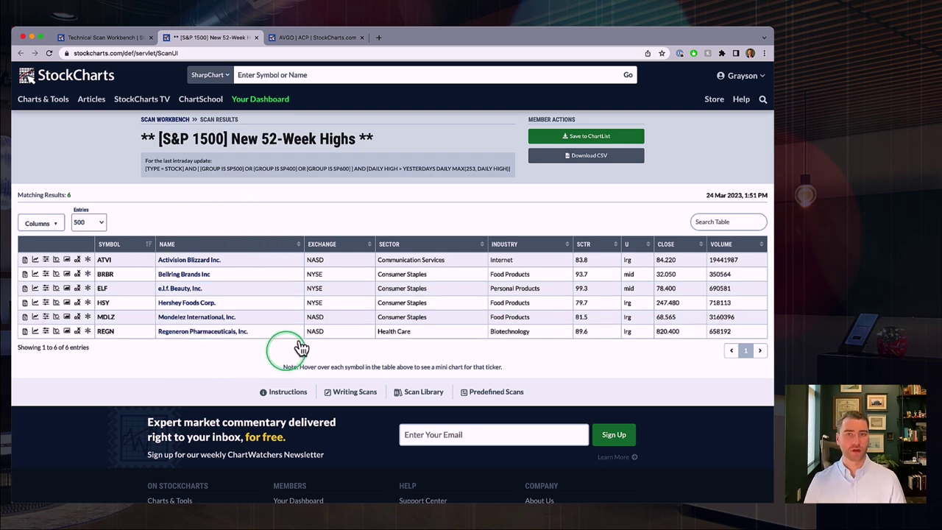
click(578, 140)
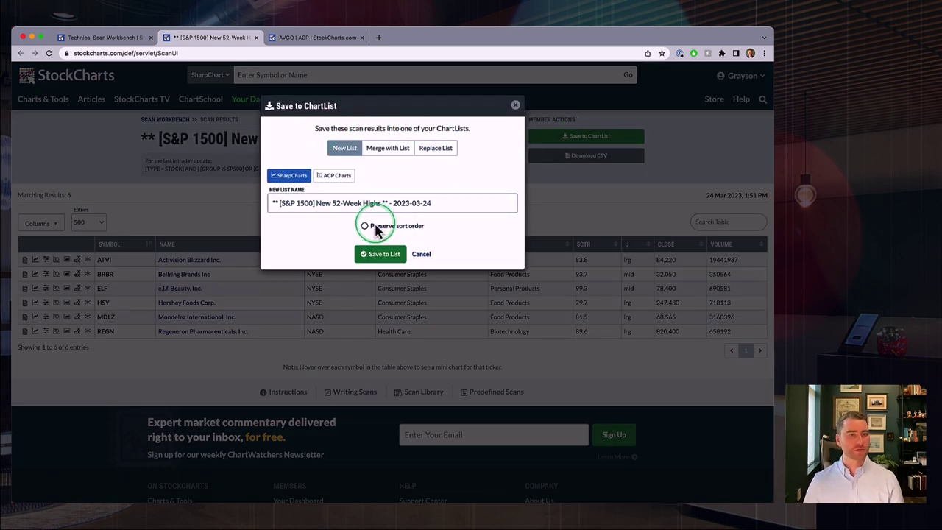
click(384, 256)
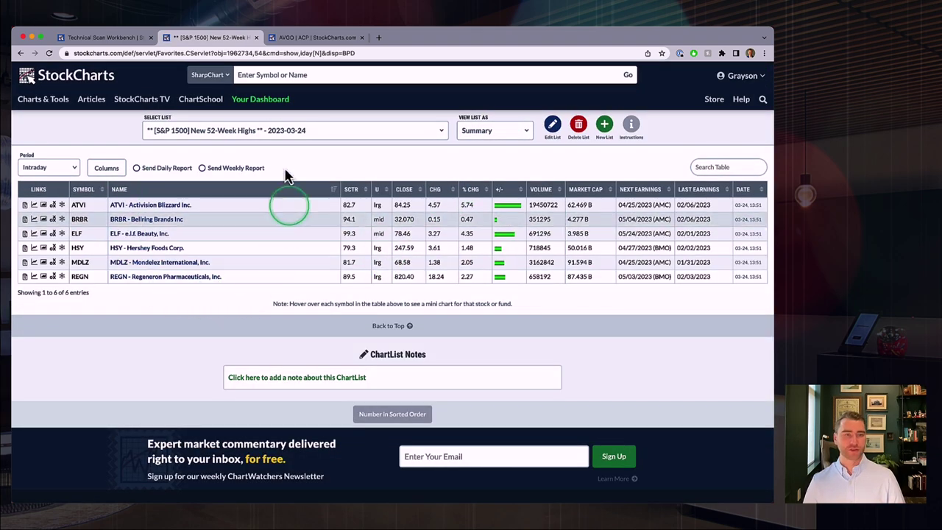
- Display the new 52-week highs list in ChartList View and look over the ATVI chart
click(481, 130)
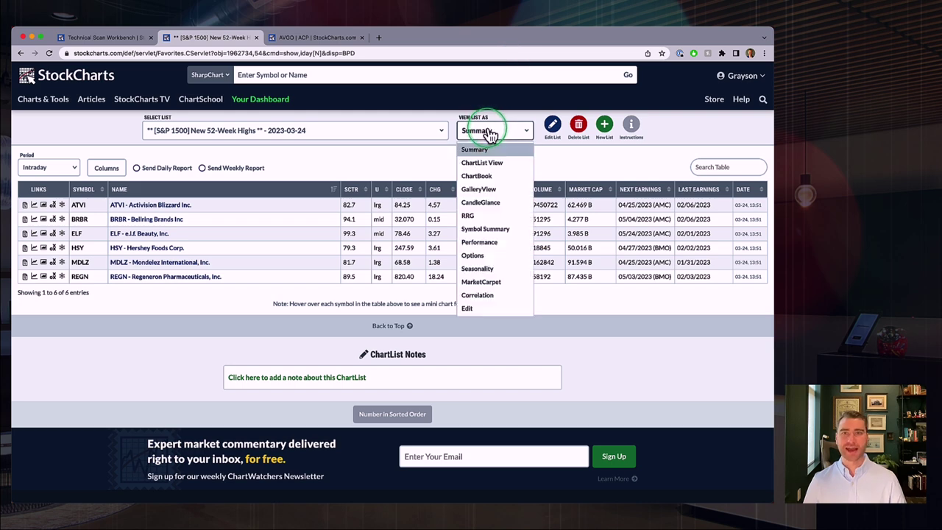
click(485, 163)
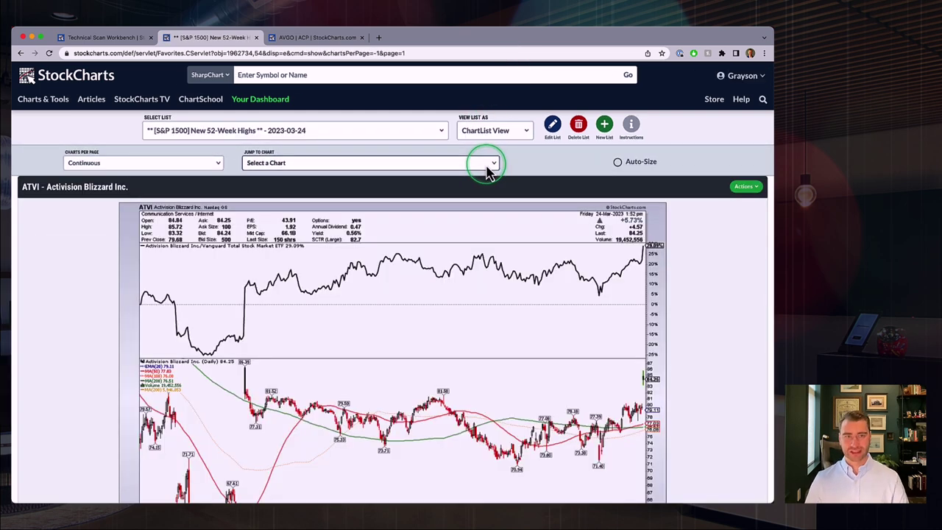
scroll(487, 171, down, 5)
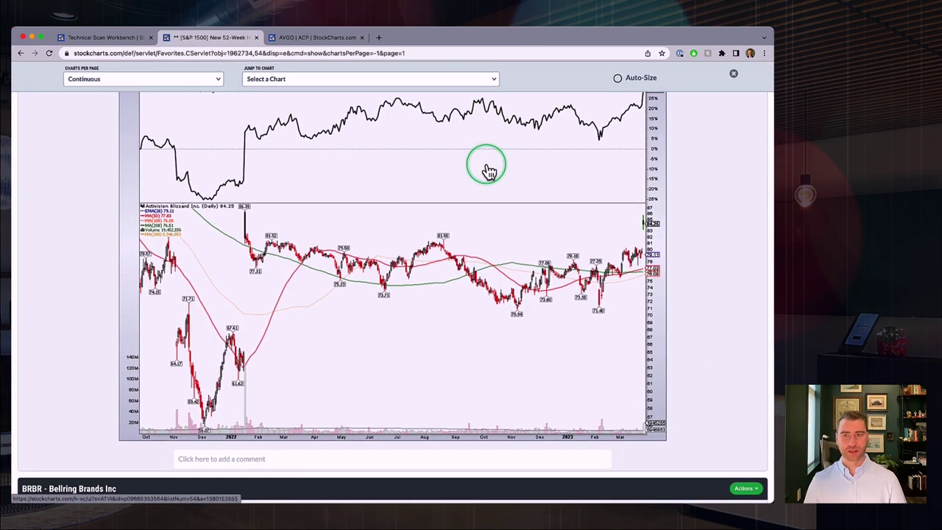
scroll(488, 170, up, 5)
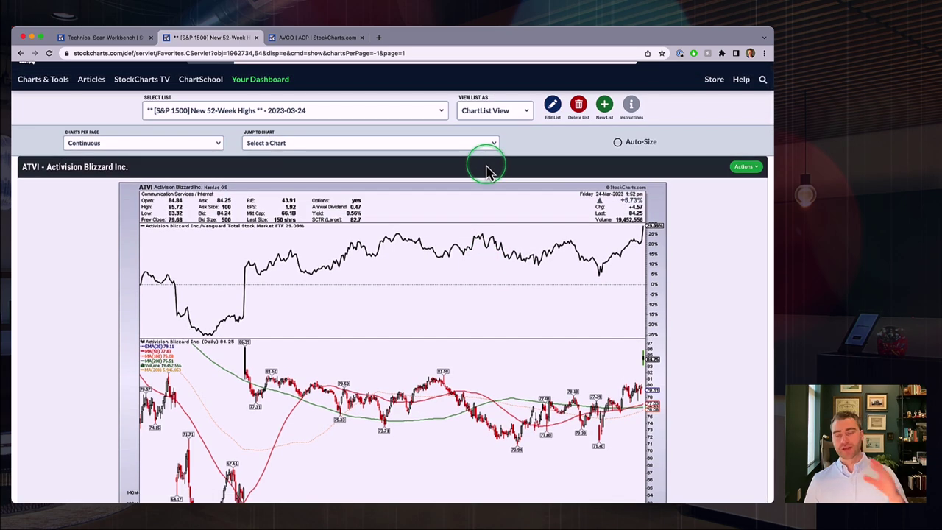
scroll(488, 171, up, 1)
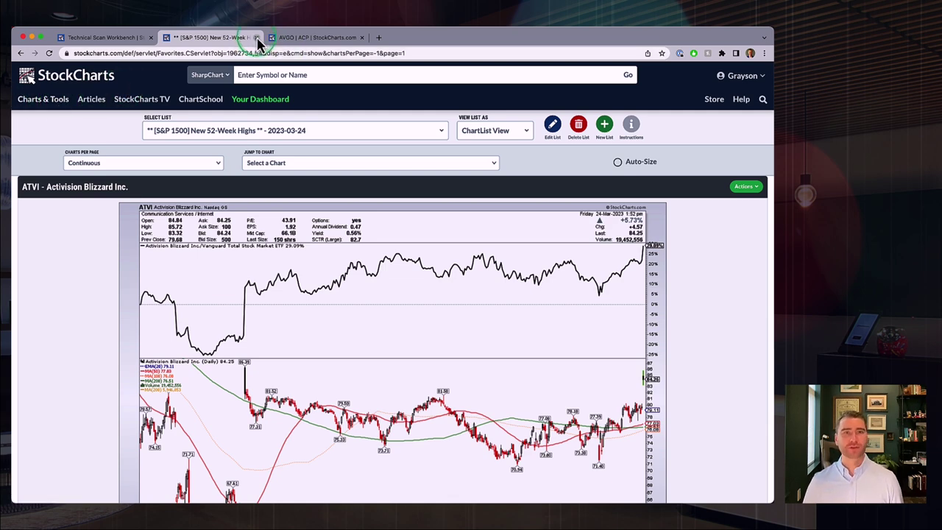
- Close the 52-week highs page and open the Sector Summary from the Charts & Tools directory, drilling down into the Utilities sector
click(257, 39)
click(42, 103)
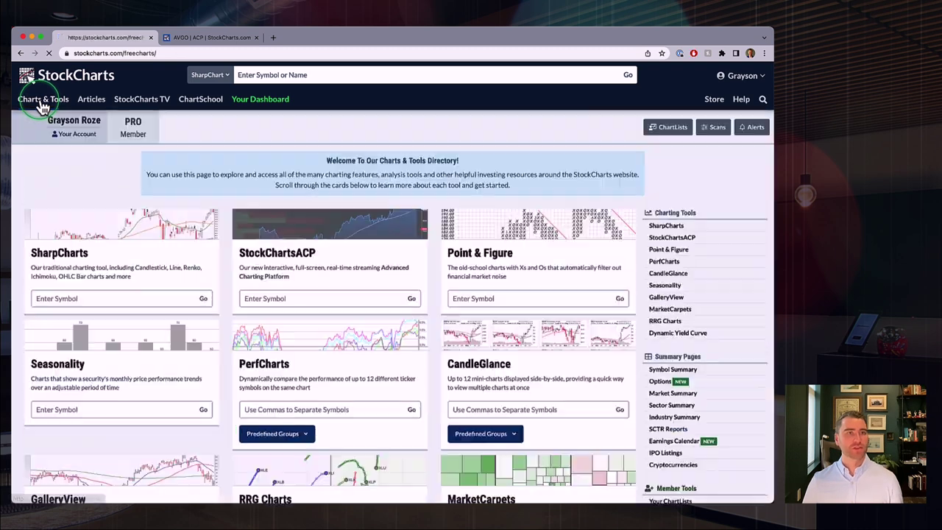
click(671, 405)
click(283, 175)
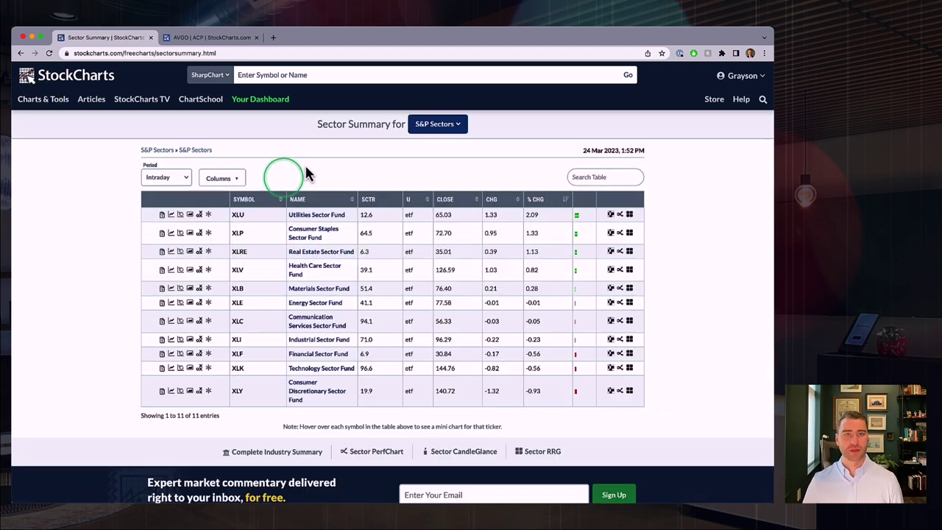
click(302, 215)
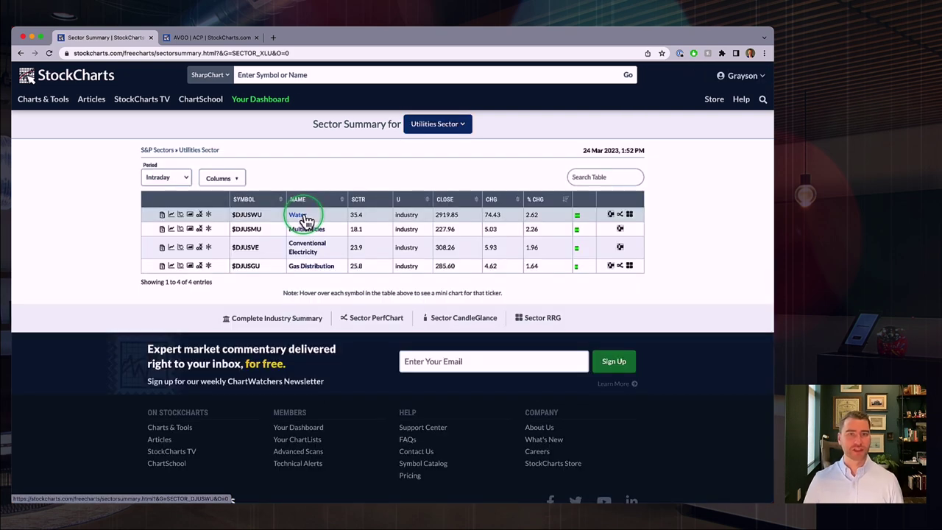
- Drill down into the Conventional Electricity industry and open the POR SharpChart to look over the default style applied to it
click(303, 247)
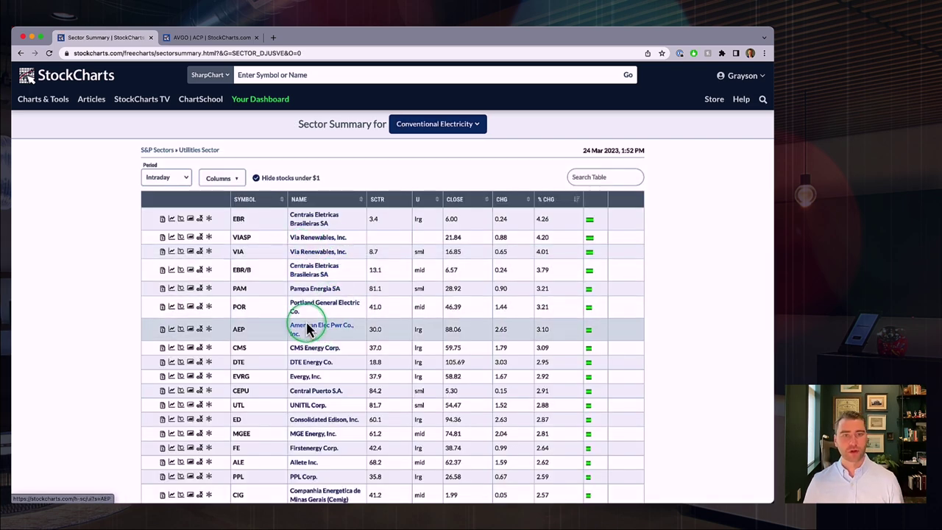
click(301, 306)
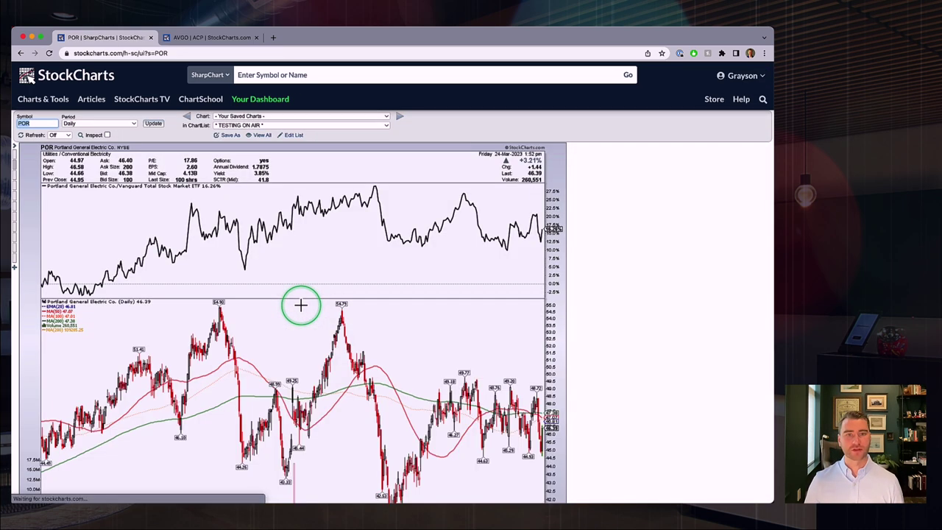
scroll(432, 320, down, 2)
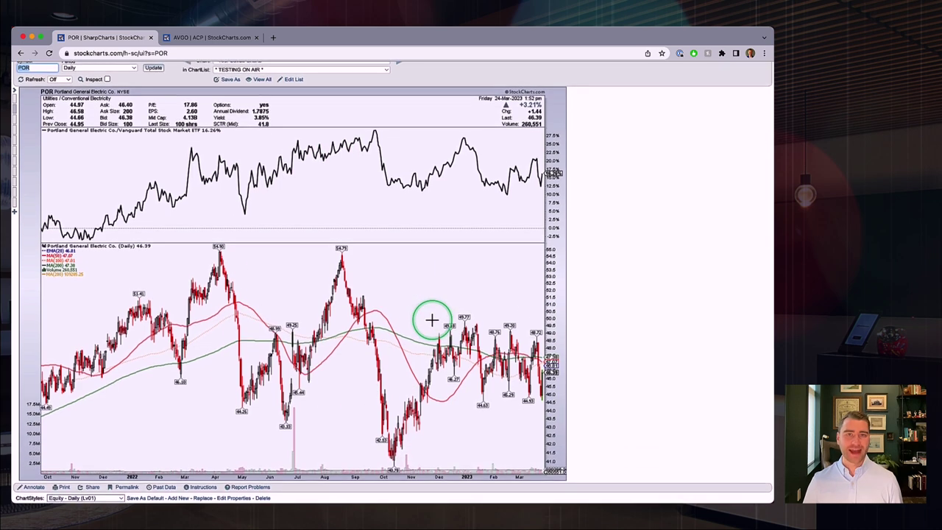
scroll(432, 320, down, 1)
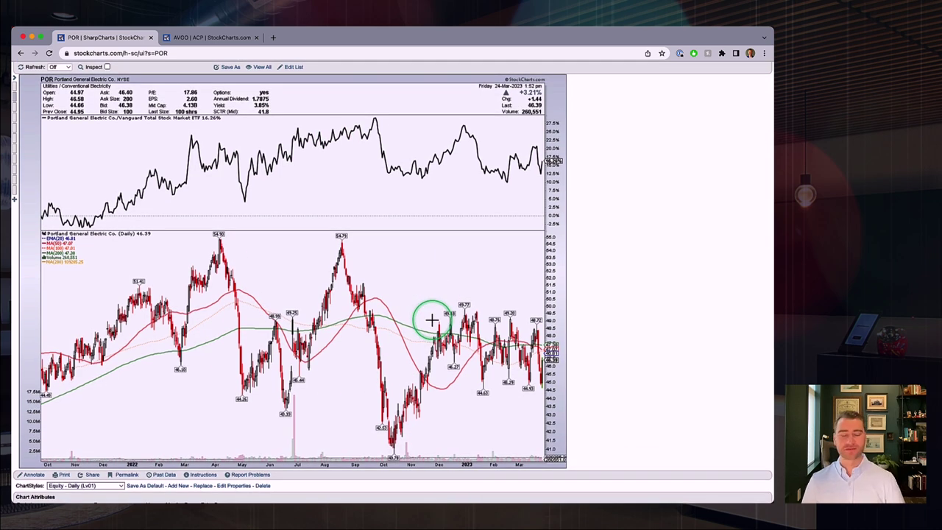
scroll(432, 319, up, 3)
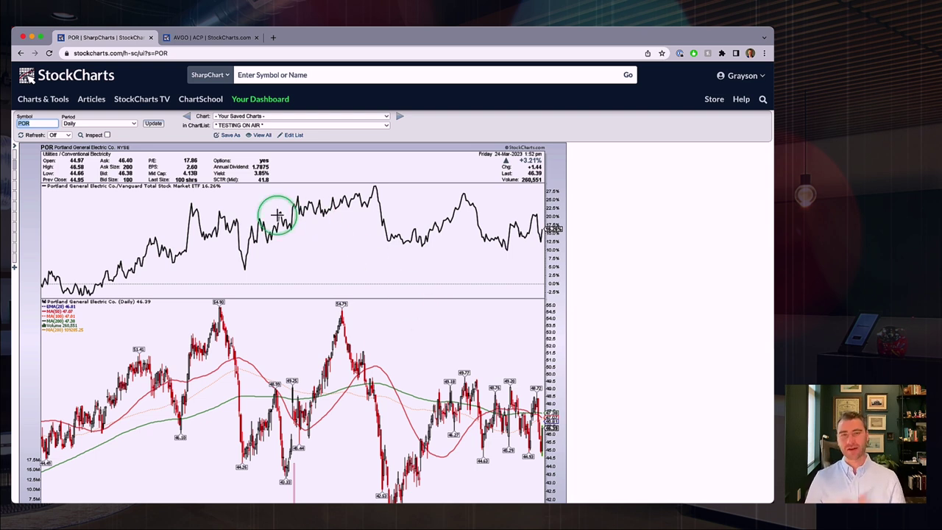
- Apply the saved ChartStyle "Equity - Weekly (Lv02)" to the POR chart and review its chart attributes, overlays and indicators
scroll(277, 214, down, 4)
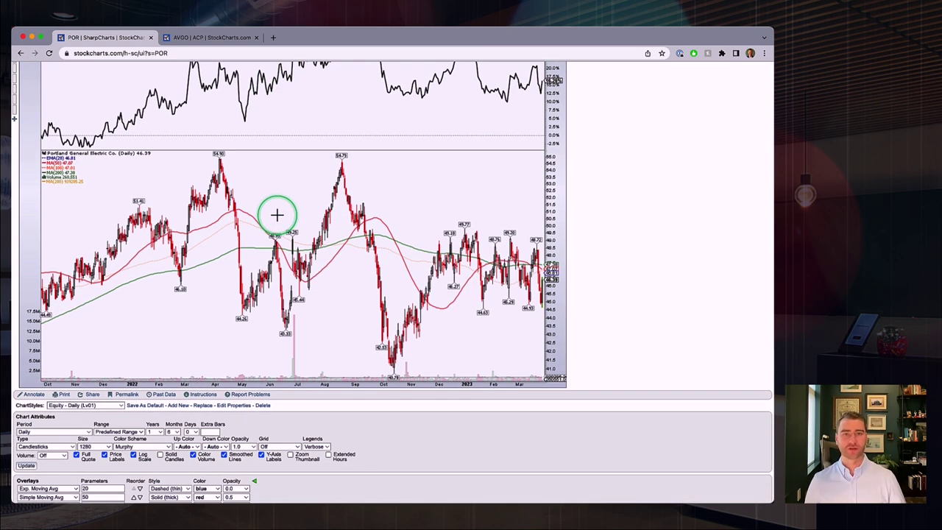
scroll(277, 214, down, 3)
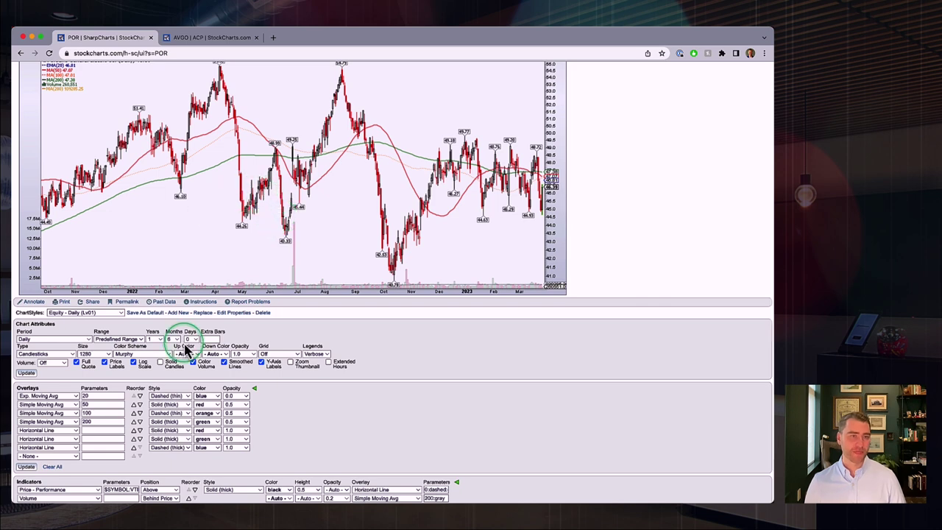
scroll(189, 350, down, 2)
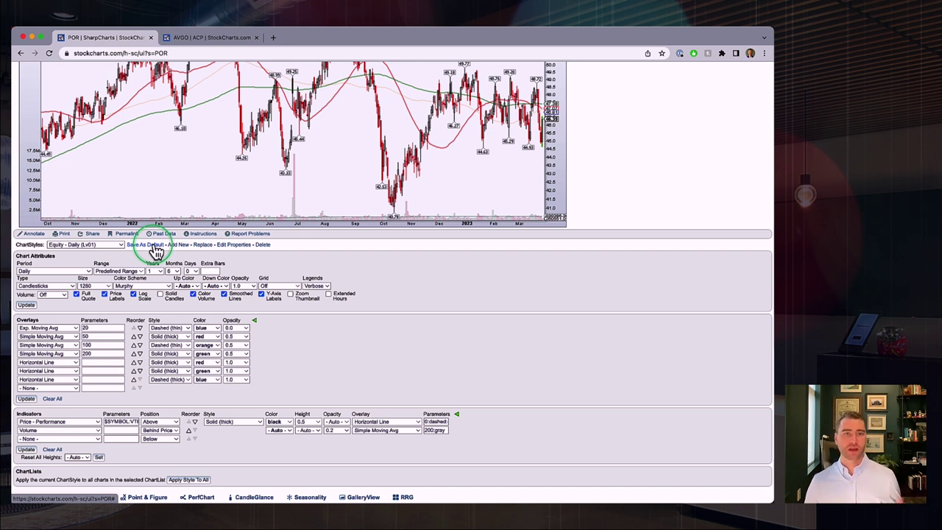
click(95, 250)
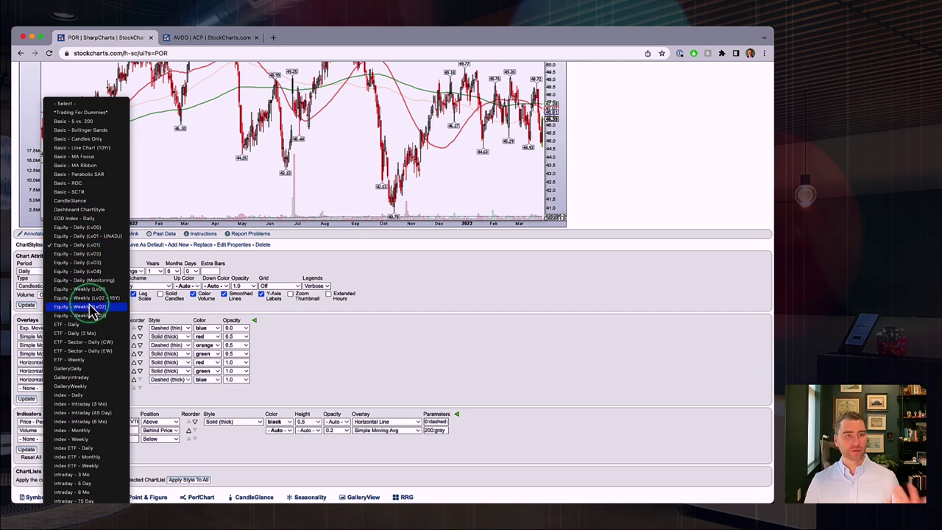
click(87, 306)
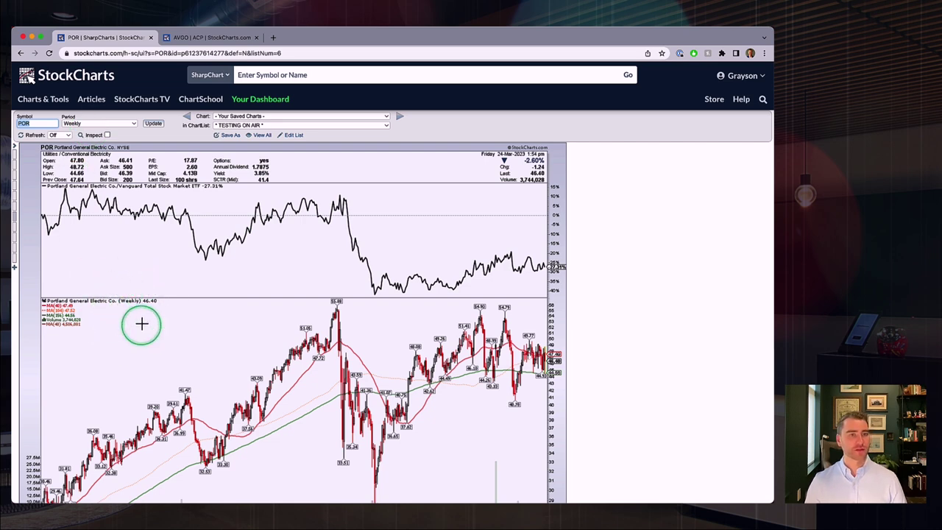
scroll(125, 297, down, 5)
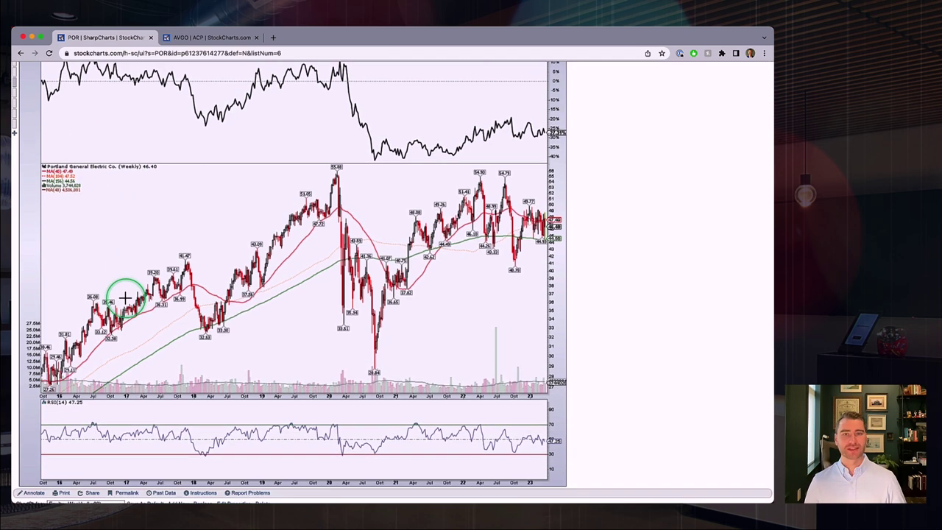
scroll(125, 297, down, 2)
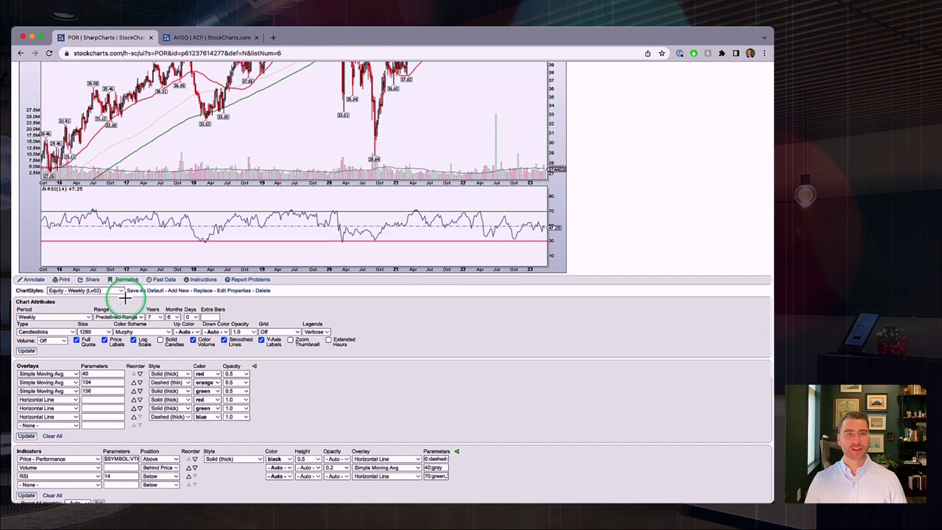
scroll(209, 234, down, 1)
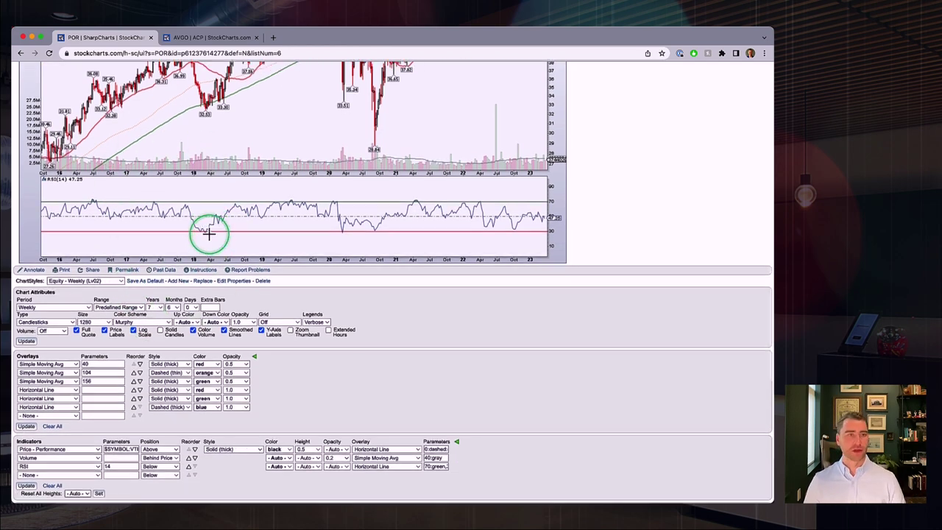
scroll(209, 234, down, 1)
scroll(209, 234, down, 1)
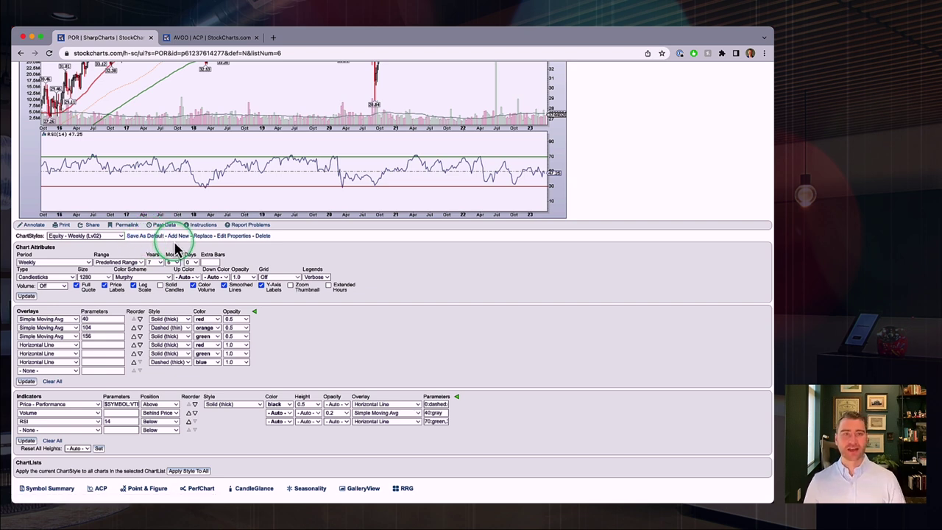
scroll(175, 250, up, 10)
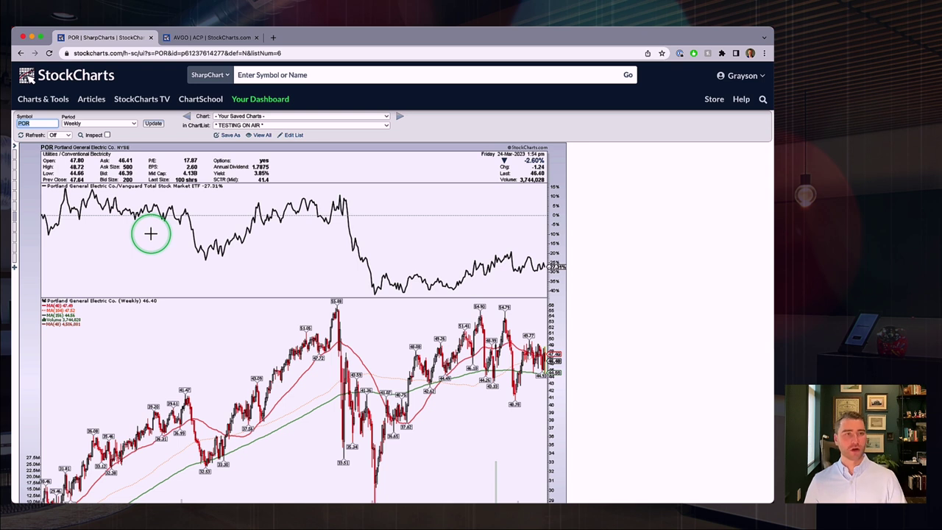
- Expand the ChartStyles list beside the POR chart, look through the saved and predefined styles, and collapse it again
click(17, 151)
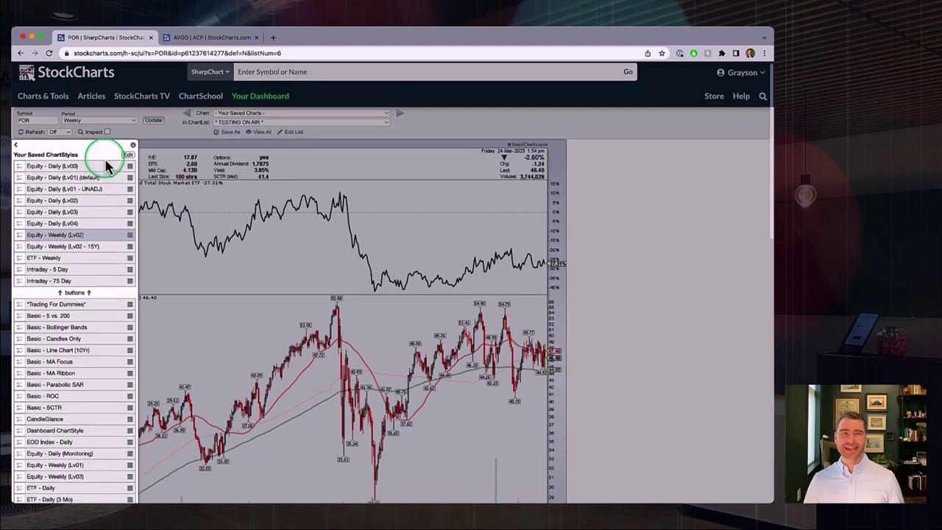
scroll(105, 165, down, 4)
scroll(105, 165, down, 5)
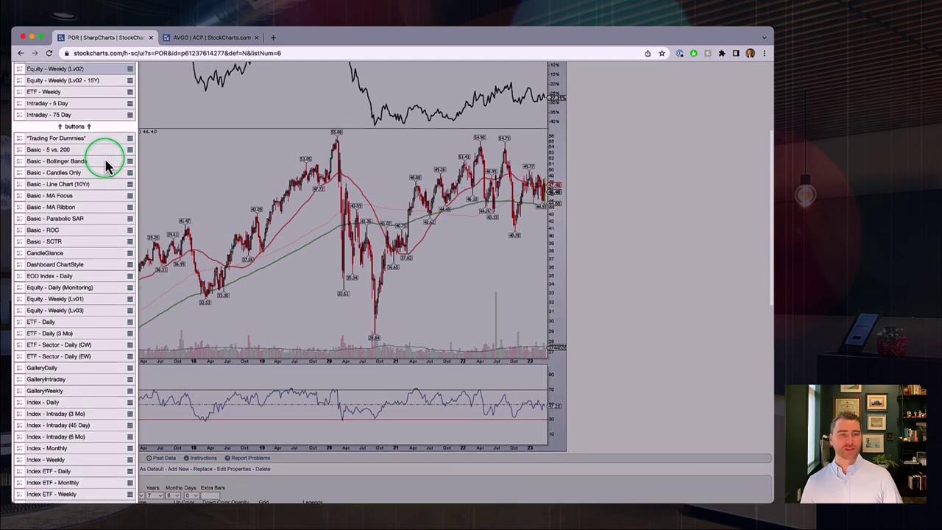
scroll(107, 164, down, 4)
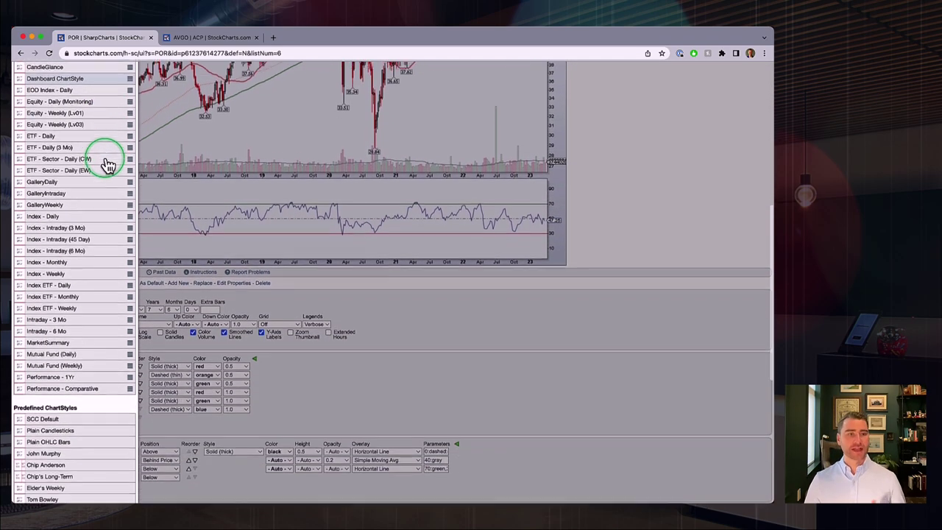
scroll(106, 164, down, 1)
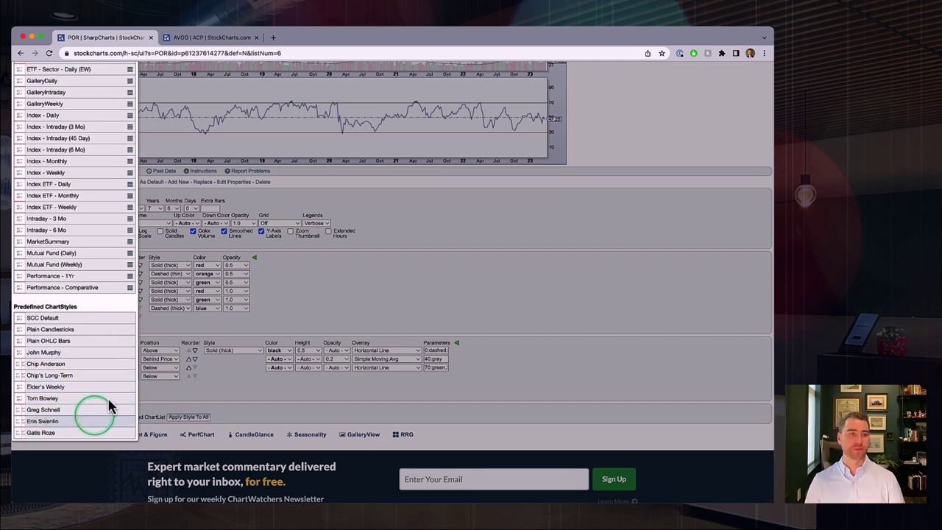
scroll(75, 389, up, 5)
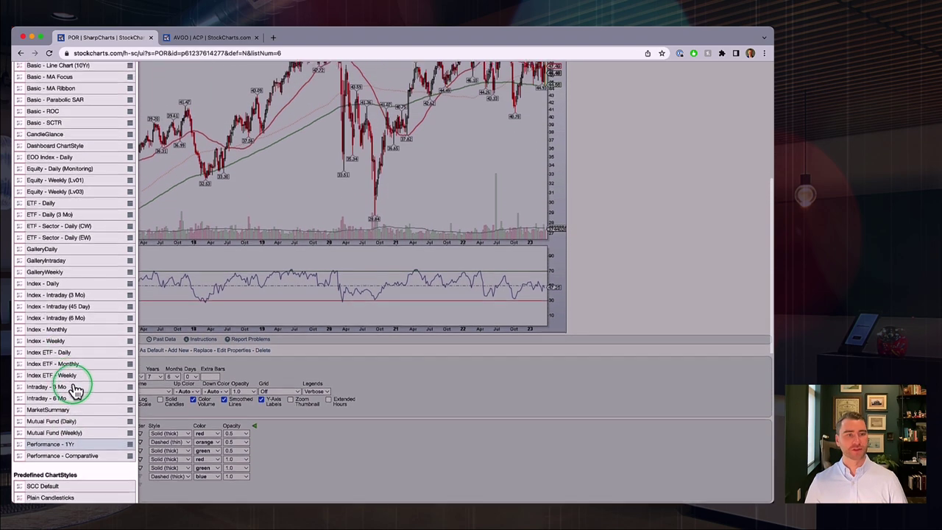
scroll(75, 389, up, 5)
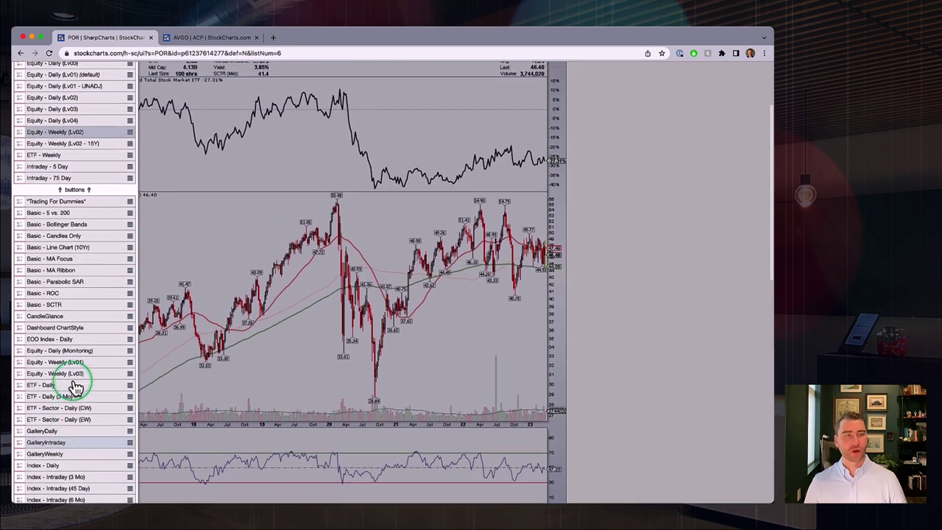
scroll(75, 388, up, 2)
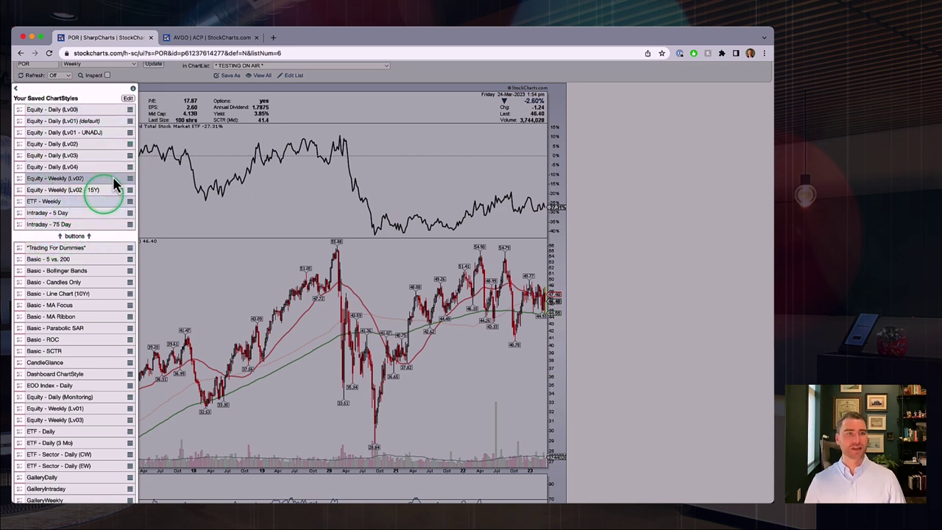
click(16, 88)
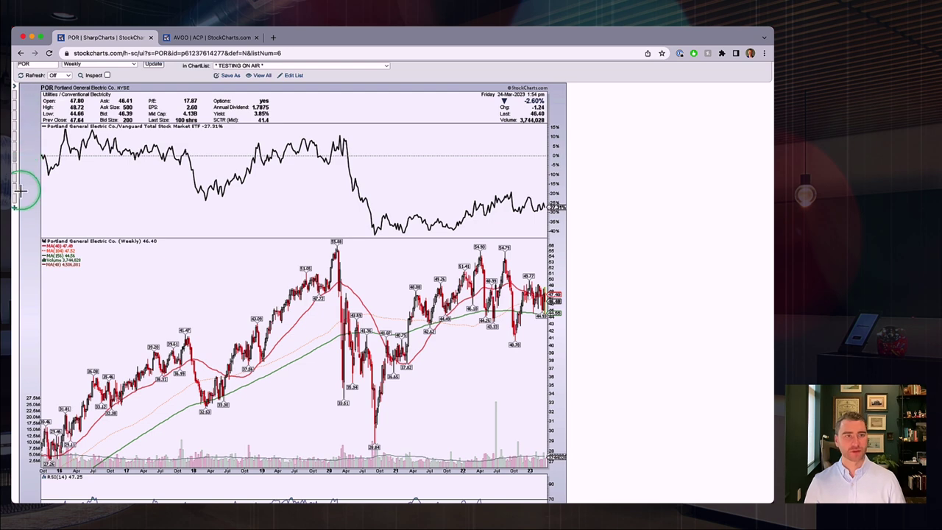
- In the saved ChartStyles, try "Equity - Weekly (Lv02 - 15Y)" as the default and return the default to "Equity - Daily (Lv01)"
click(16, 89)
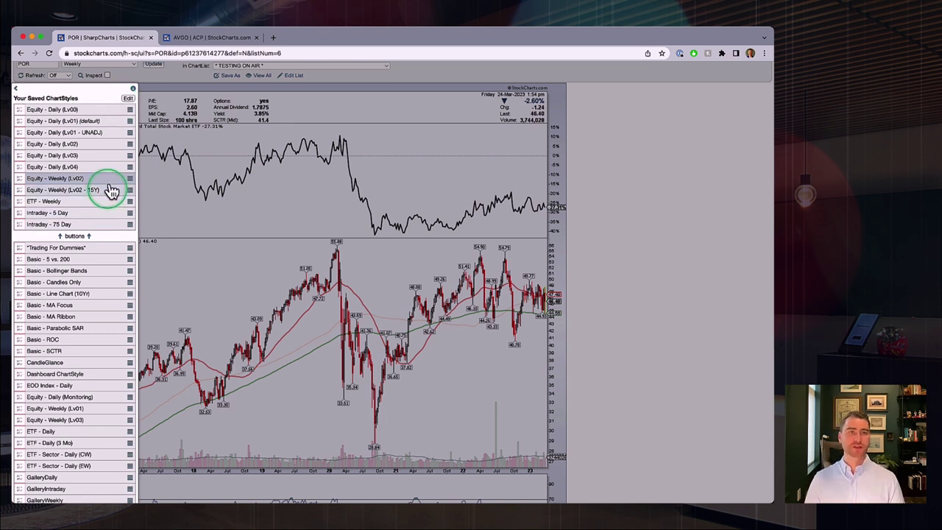
click(128, 99)
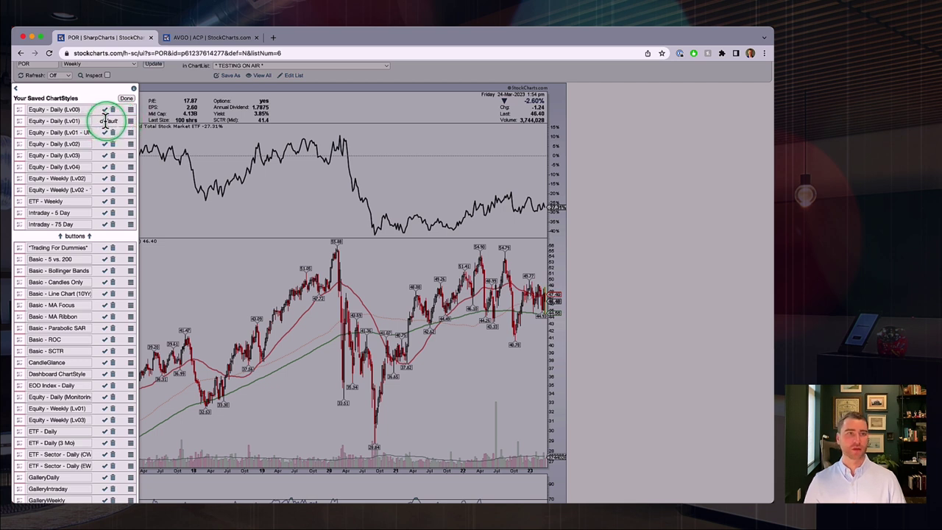
click(104, 190)
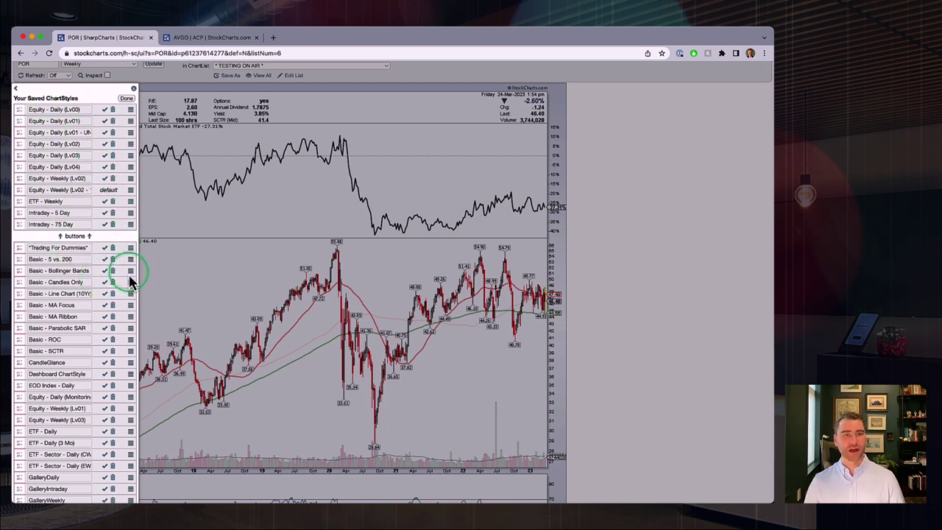
mouse_move(130, 282)
mouse_down()
mouse_move(122, 204)
mouse_move(126, 301)
mouse_move(120, 142)
mouse_move(131, 283)
mouse_up()
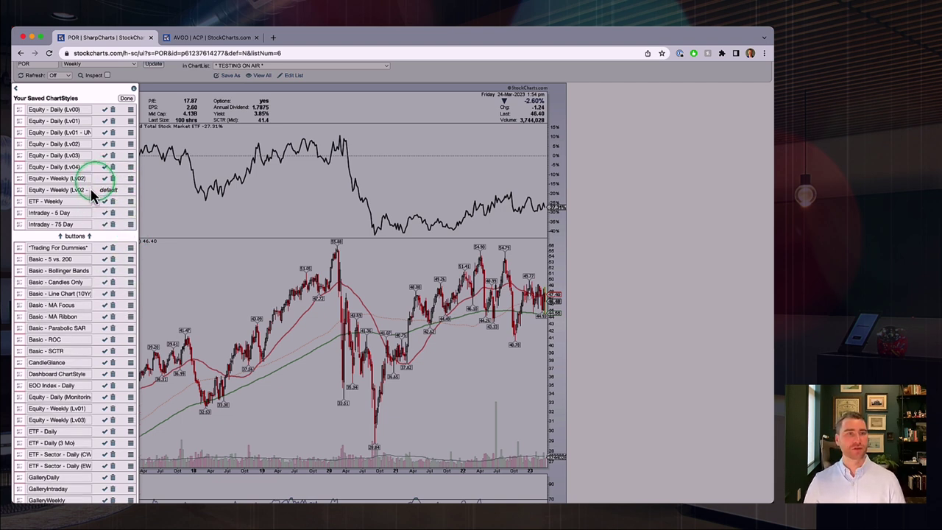
click(106, 122)
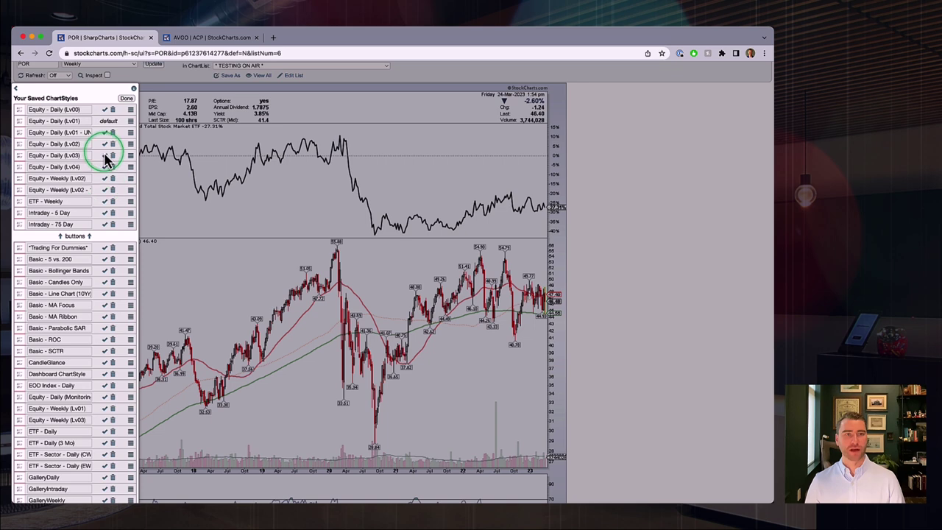
click(32, 94)
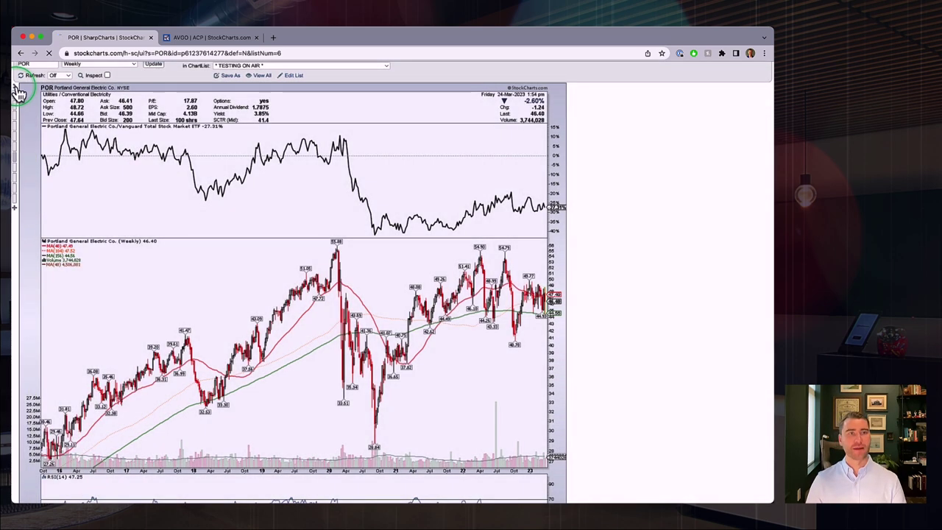
click(231, 136)
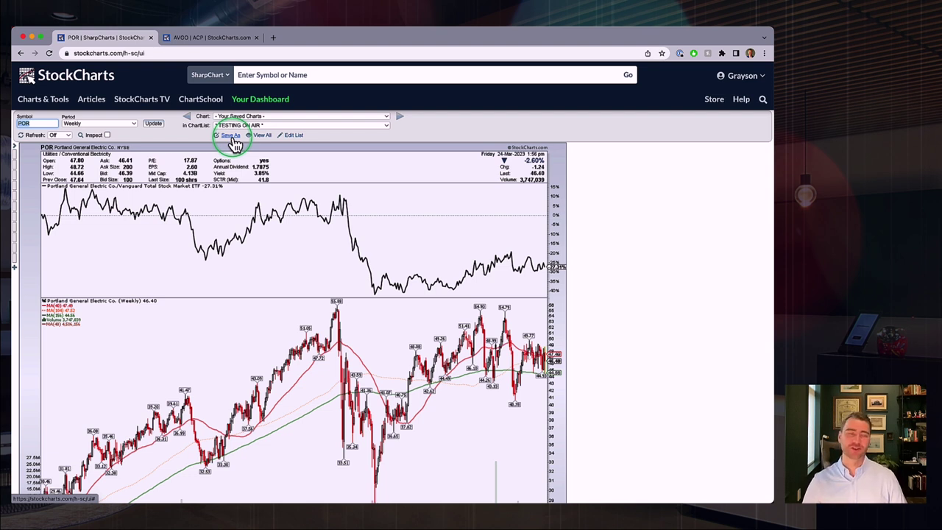
click(233, 137)
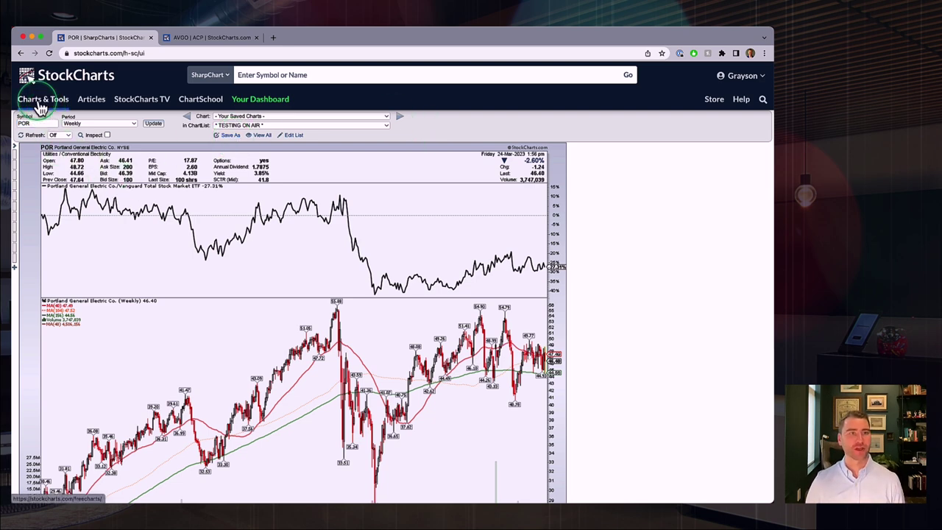
- Open the Charts & Tools directory and go to its Member Tools section
click(40, 103)
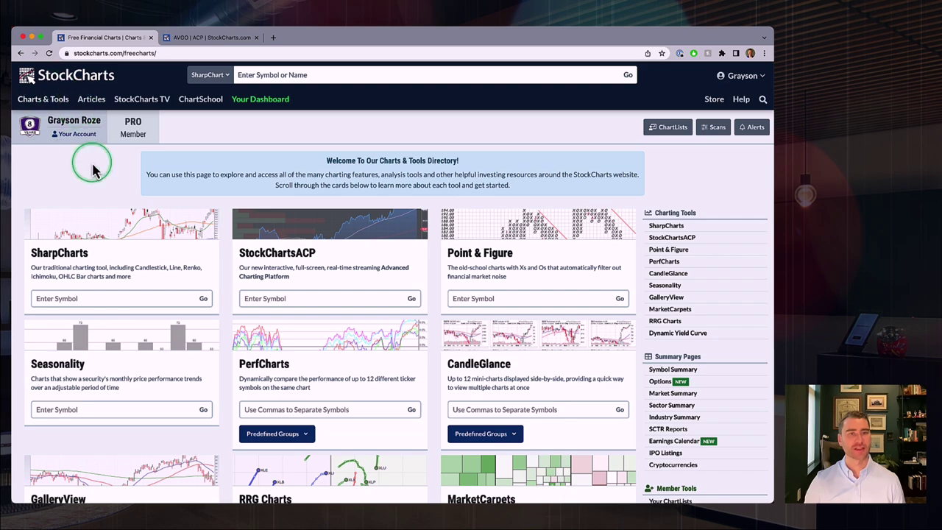
scroll(454, 296, down, 5)
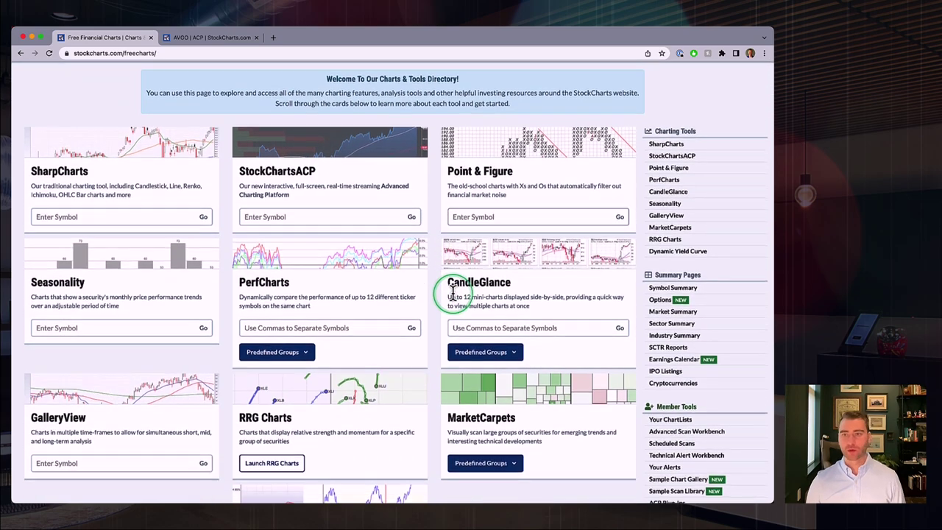
scroll(454, 294, down, 15)
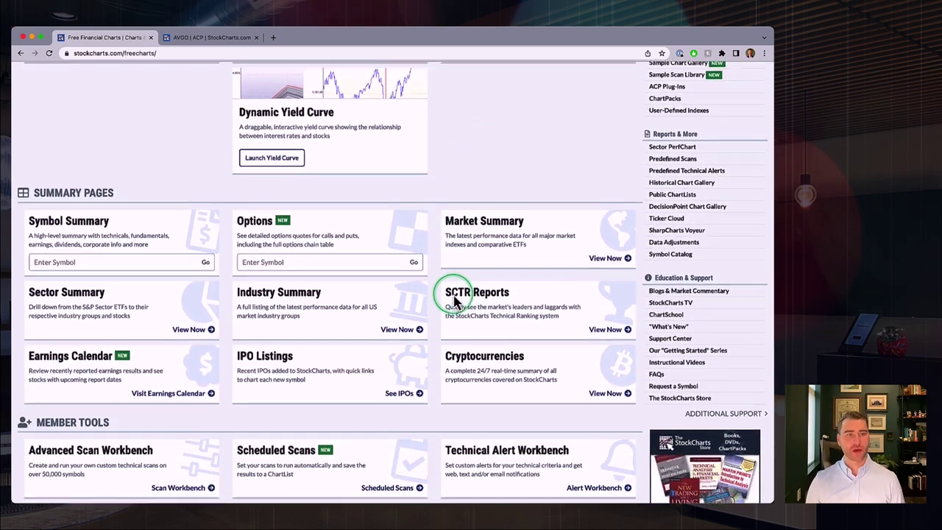
scroll(454, 293, down, 8)
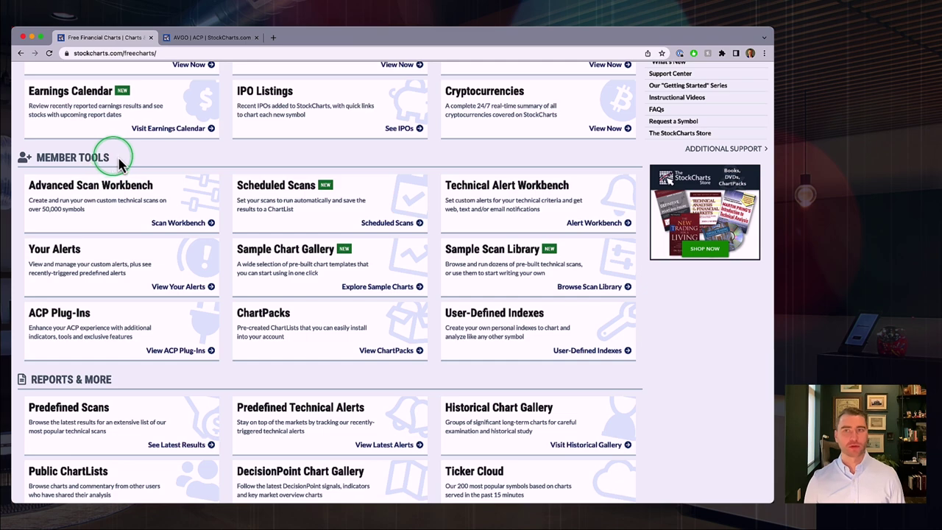
- Open the Sample Chart Gallery from the Member Tools section
scroll(626, 228, up, 11)
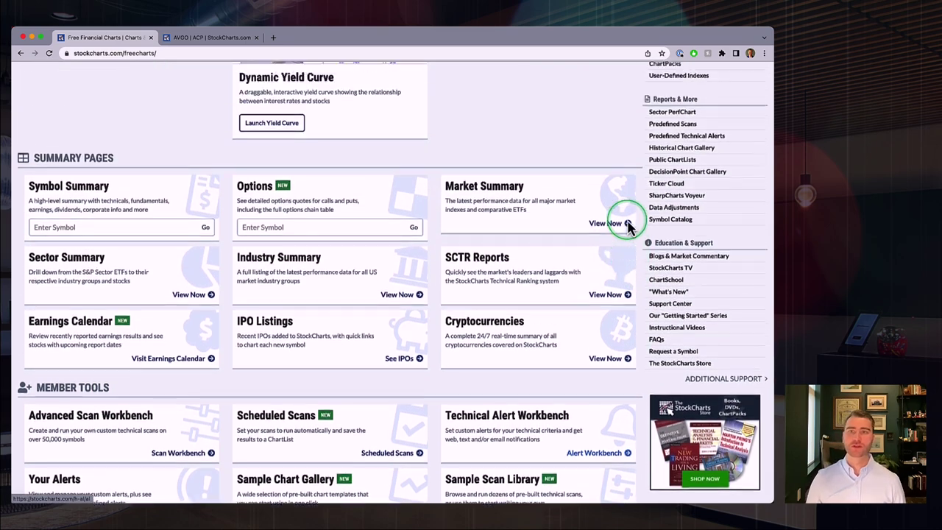
scroll(626, 228, up, 3)
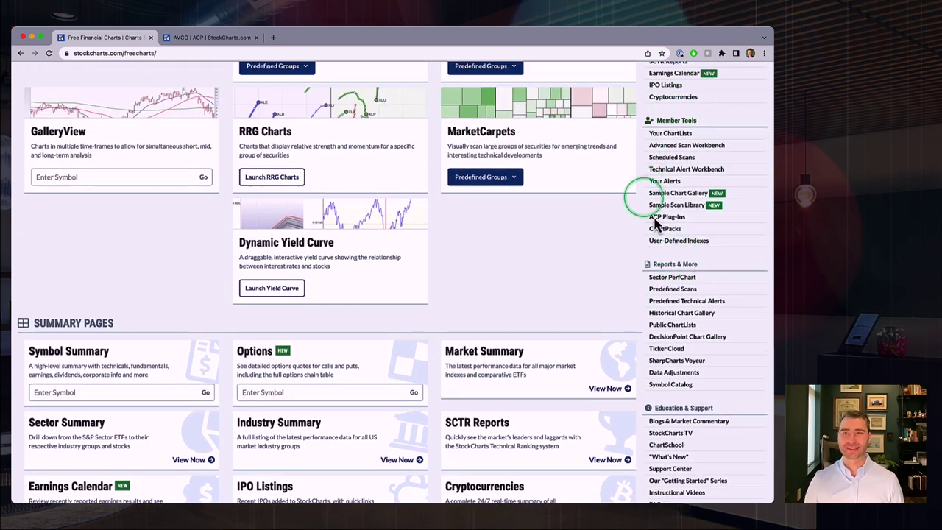
scroll(326, 359, down, 12)
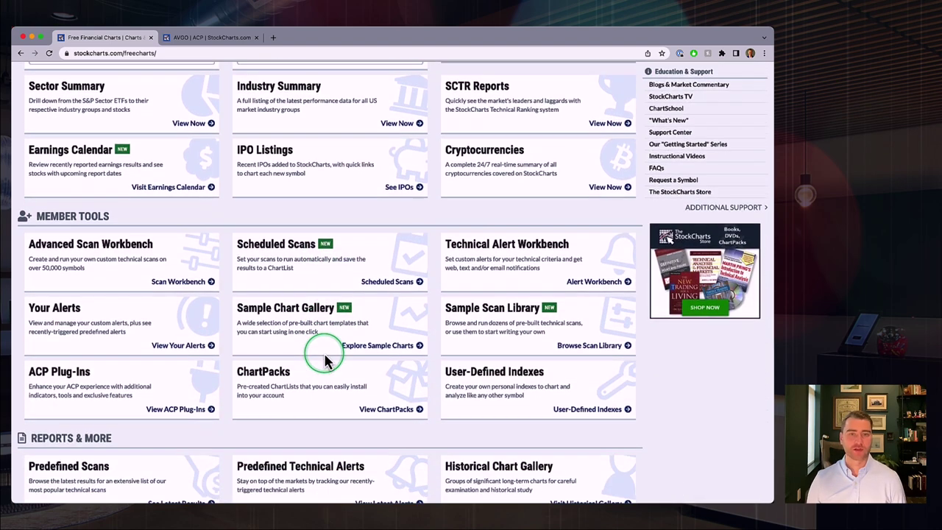
click(371, 347)
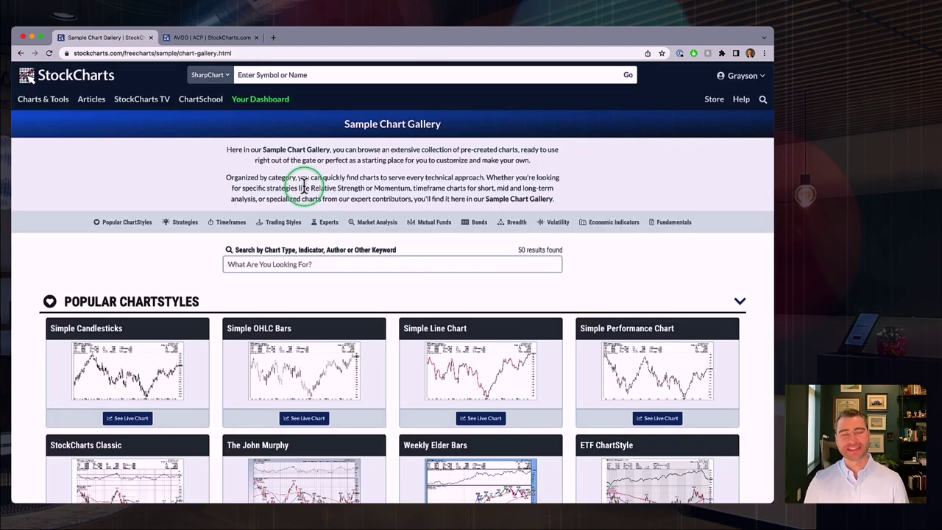
- Look through the gallery's sample charts under Popular ChartStyles, Strategies, Timeframes, Trading Styles and Experts
scroll(305, 188, down, 5)
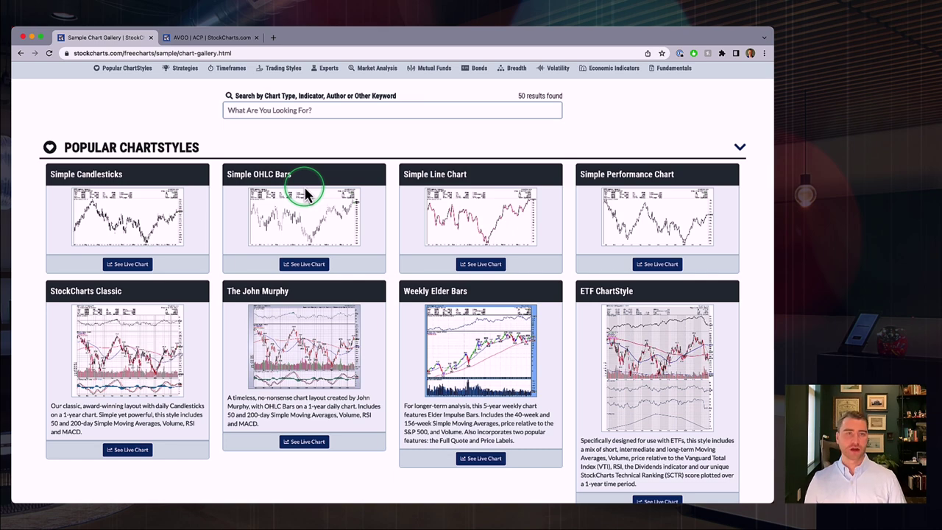
scroll(305, 192, down, 10)
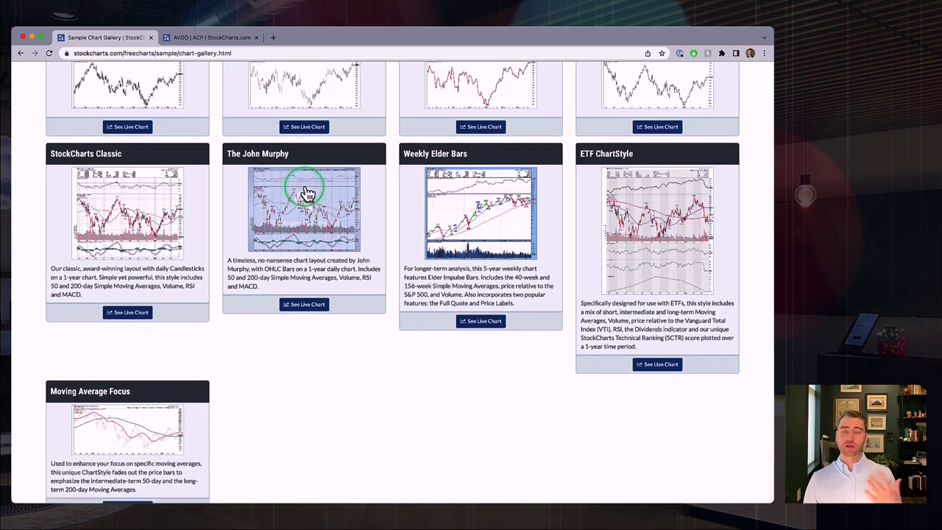
scroll(305, 193, down, 2)
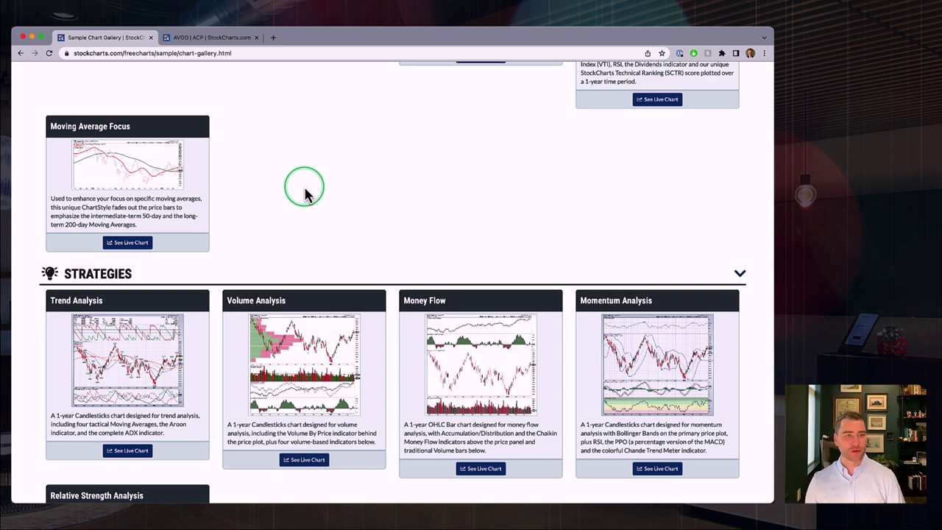
scroll(305, 192, down, 12)
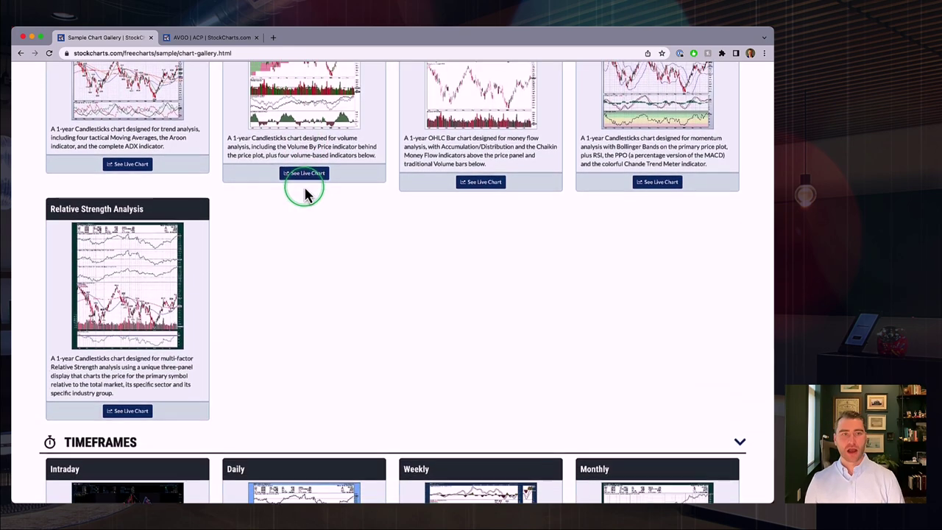
scroll(306, 192, down, 5)
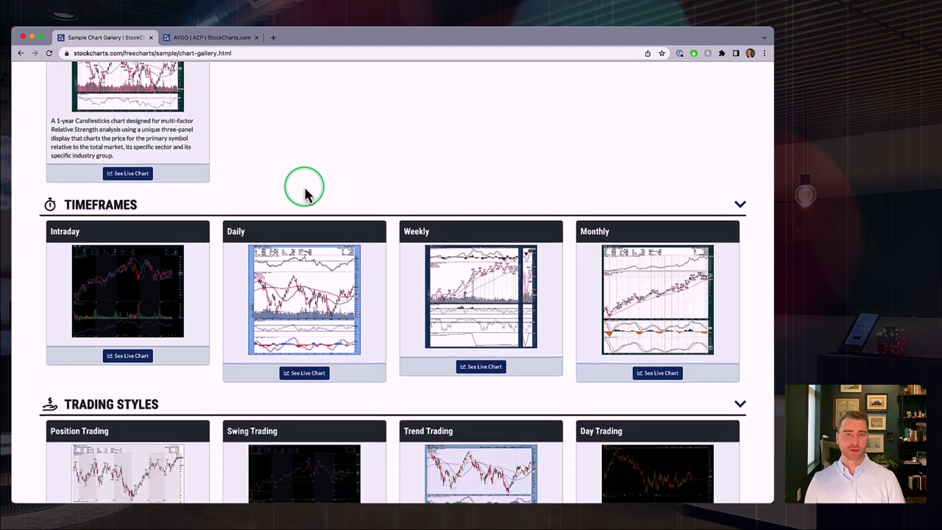
scroll(306, 193, down, 11)
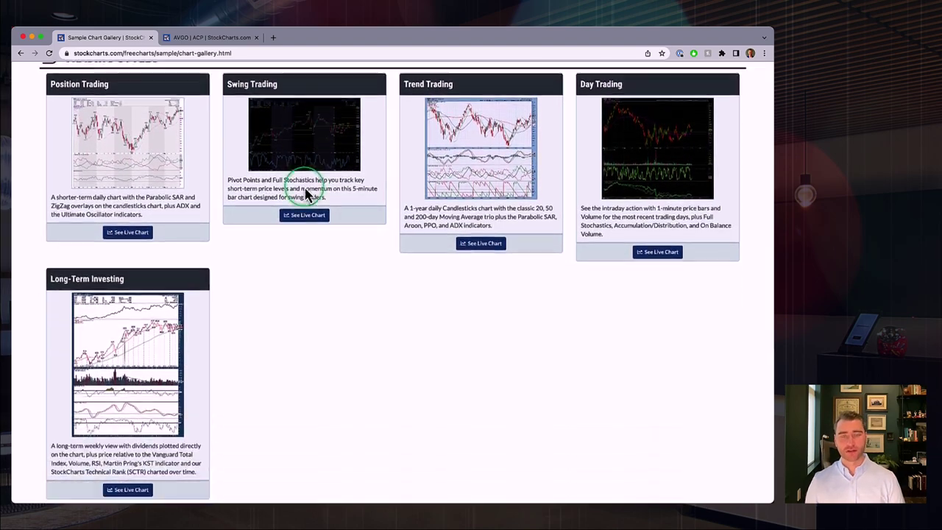
scroll(305, 193, down, 9)
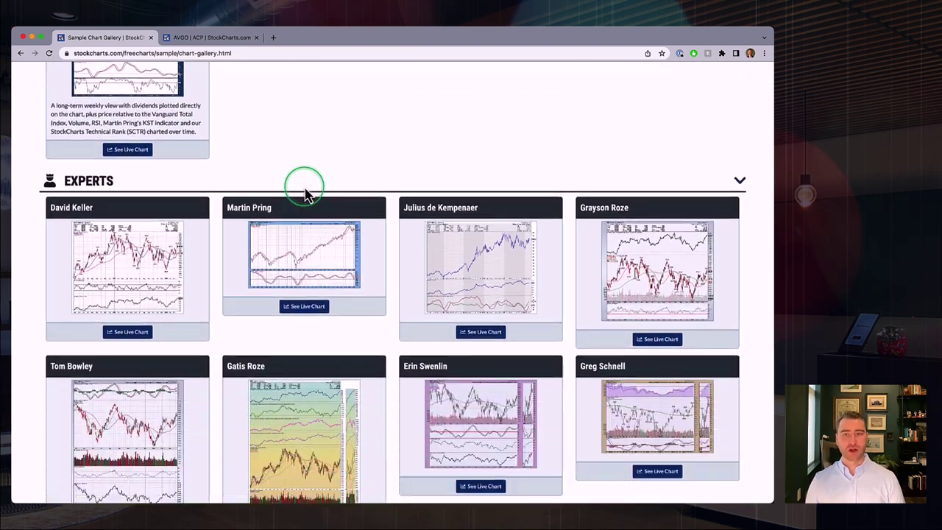
scroll(307, 193, down, 13)
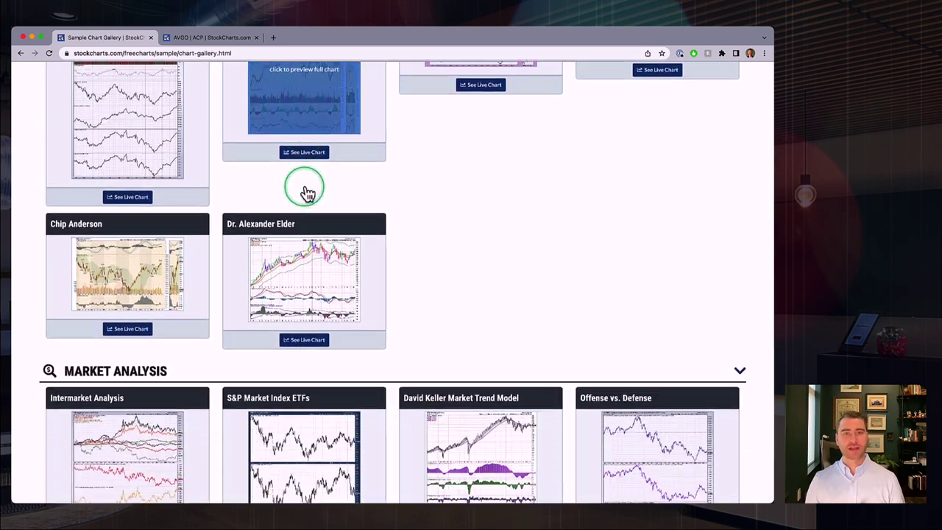
- Examine the remaining gallery categories, from Market Analysis and Mutual Funds through Bonds, Breadth and Volatility to Economic Indicators and Fundamentals
scroll(307, 193, down, 5)
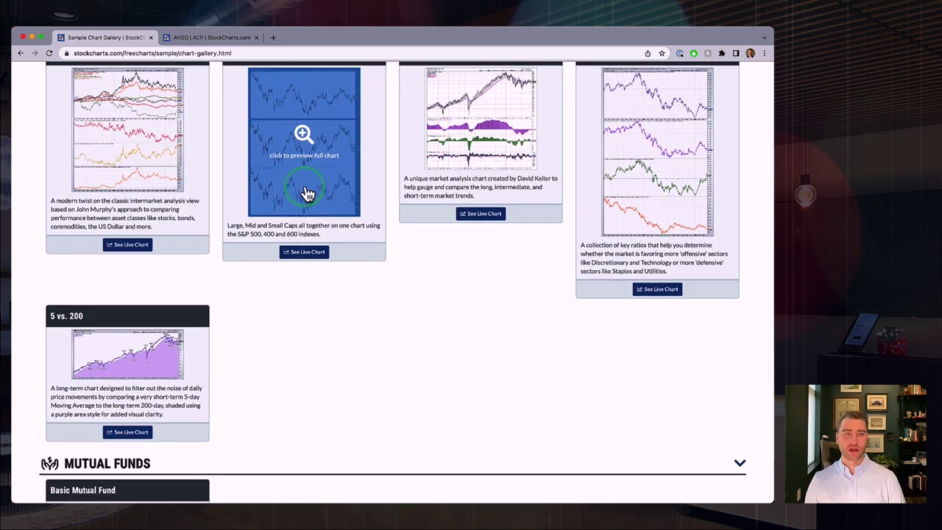
scroll(308, 193, down, 3)
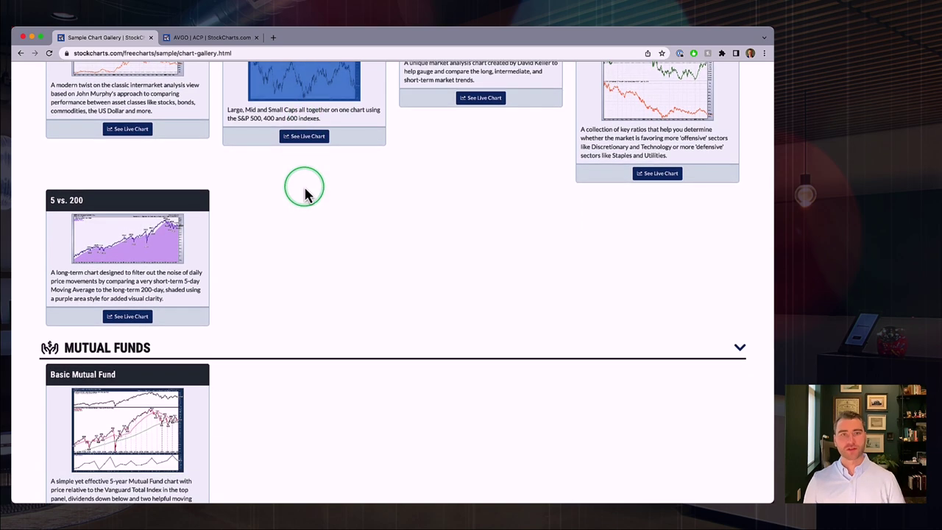
scroll(307, 193, down, 13)
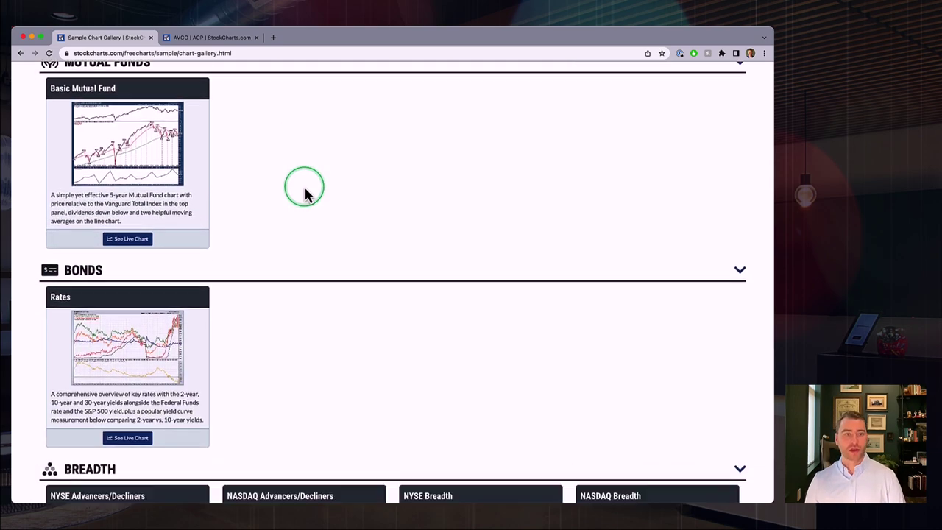
scroll(305, 192, down, 4)
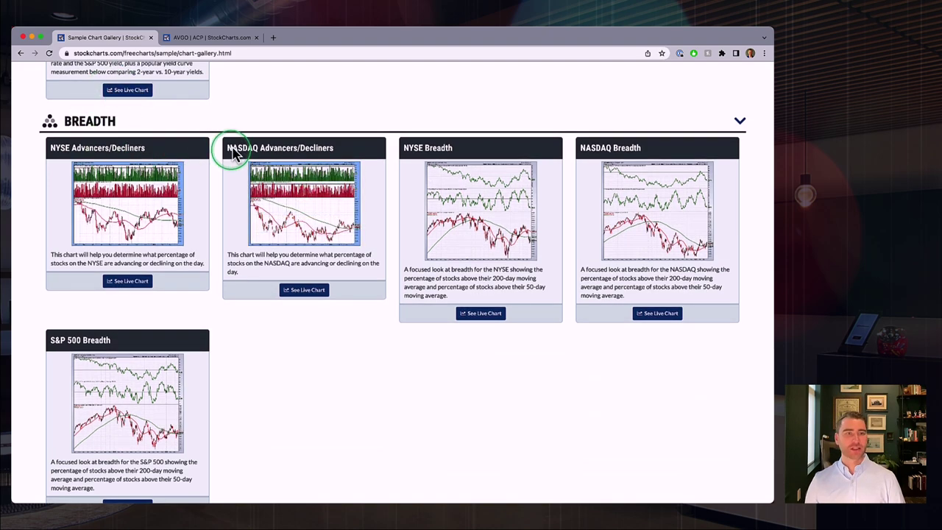
scroll(229, 147, up, 7)
scroll(230, 147, down, 19)
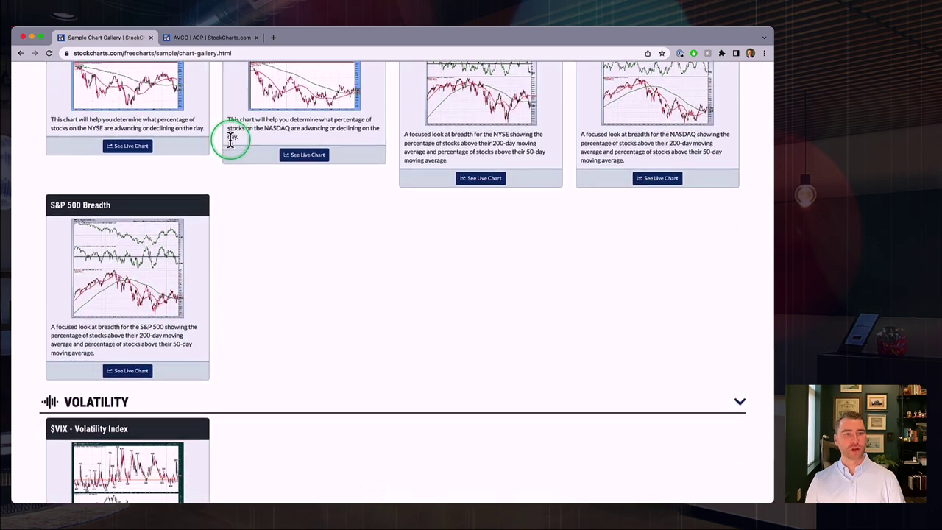
scroll(230, 148, down, 7)
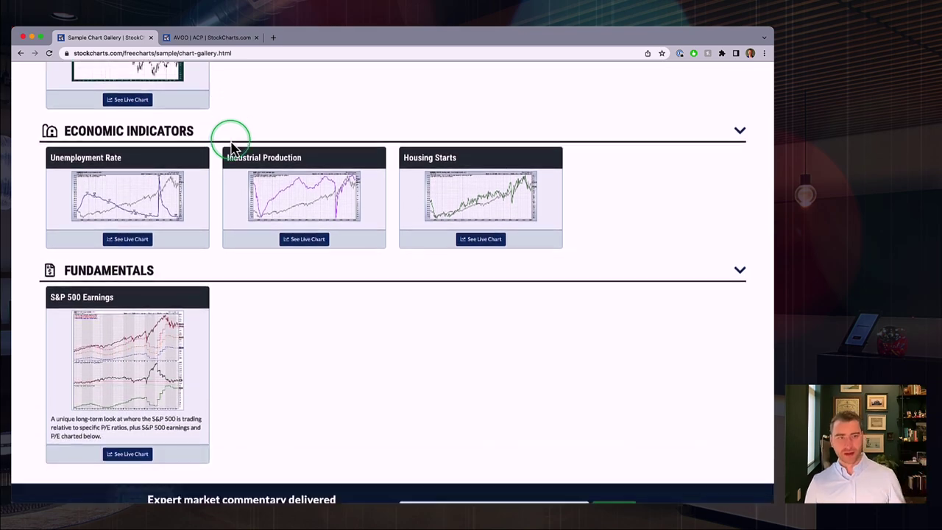
- Preview the first and fourth sample charts of the Experts section at full size, closing each preview
scroll(230, 147, up, 6)
scroll(230, 148, up, 20)
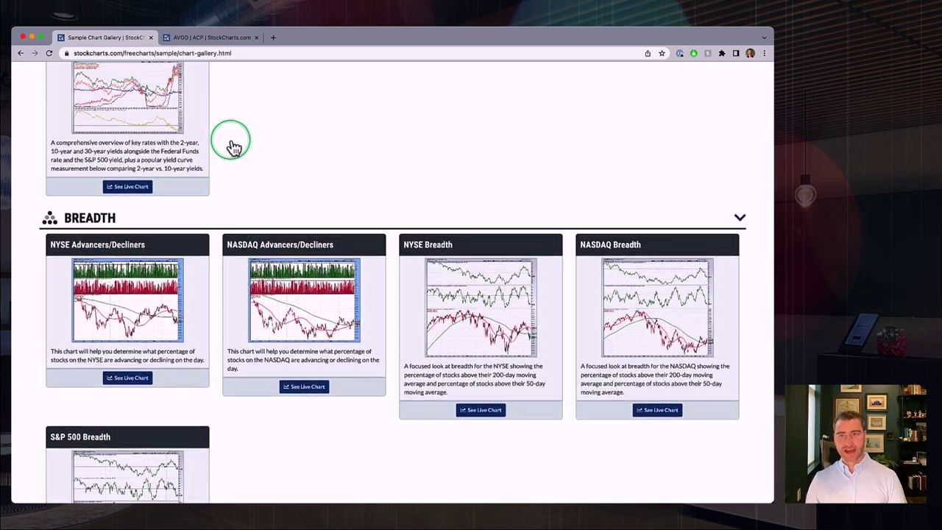
scroll(231, 147, up, 20)
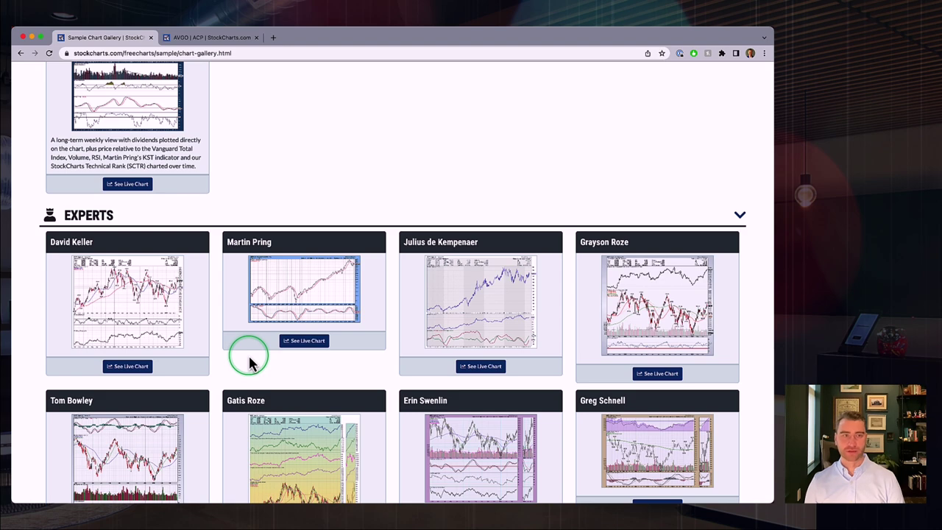
mouse_move(132, 271)
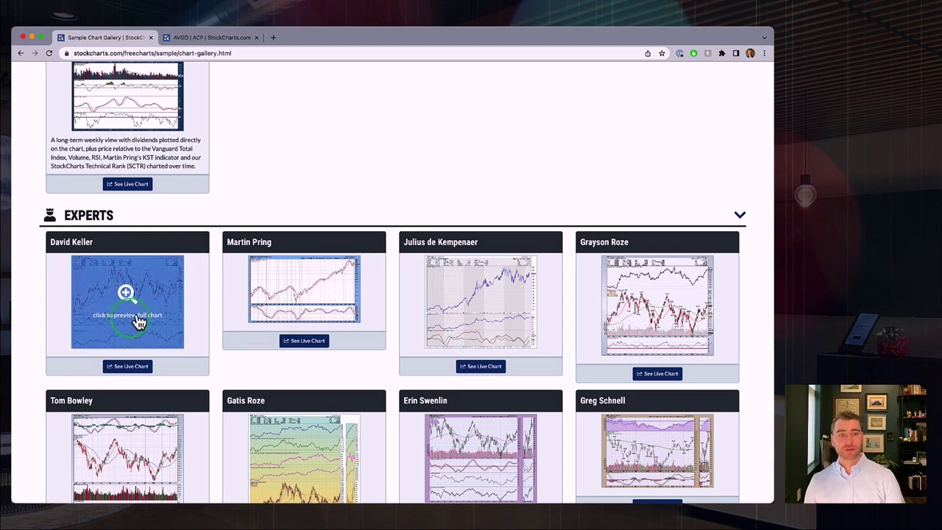
click(126, 294)
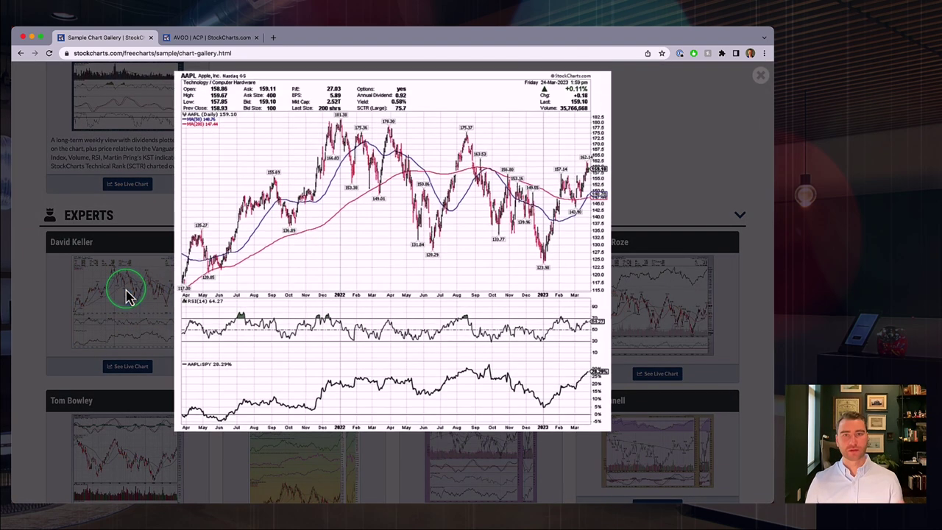
click(693, 142)
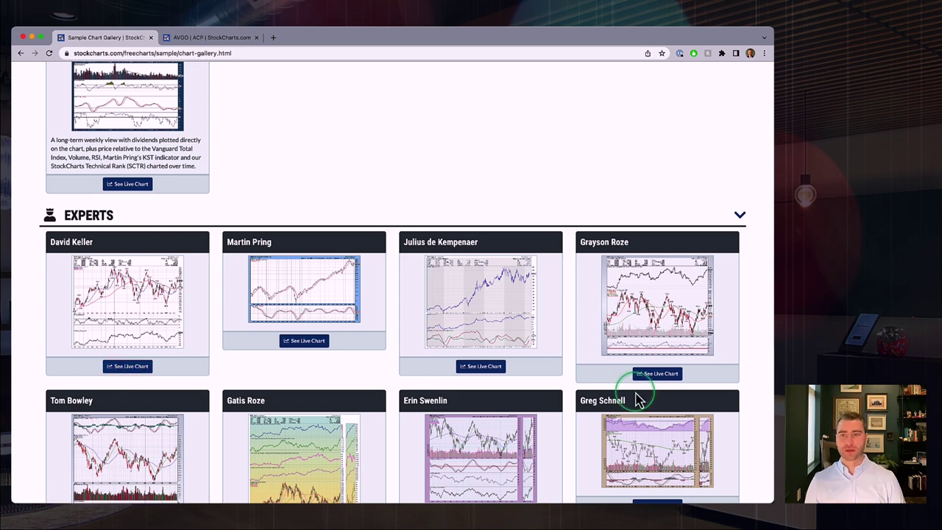
click(662, 308)
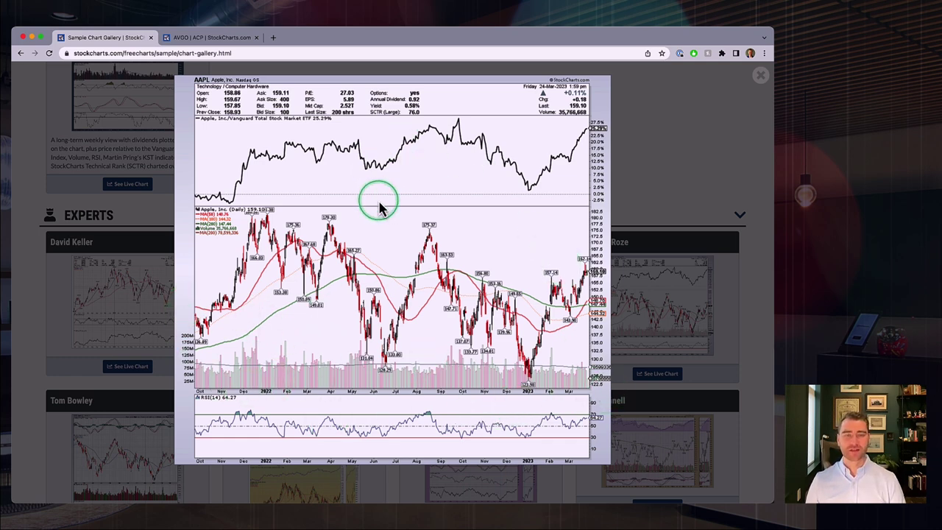
click(699, 182)
- Preview the Relative Strength Analysis chart from the Strategies section at full size and close it
scroll(520, 200, down, 4)
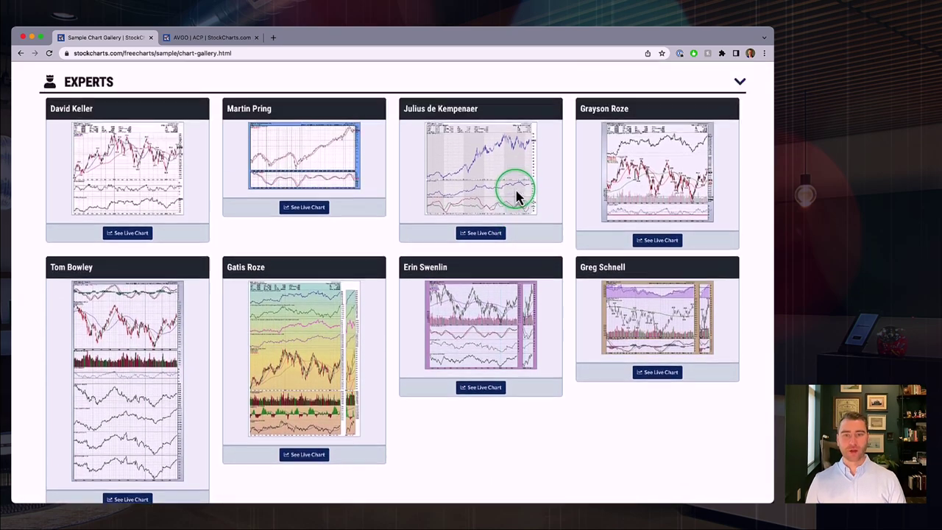
scroll(516, 195, up, 10)
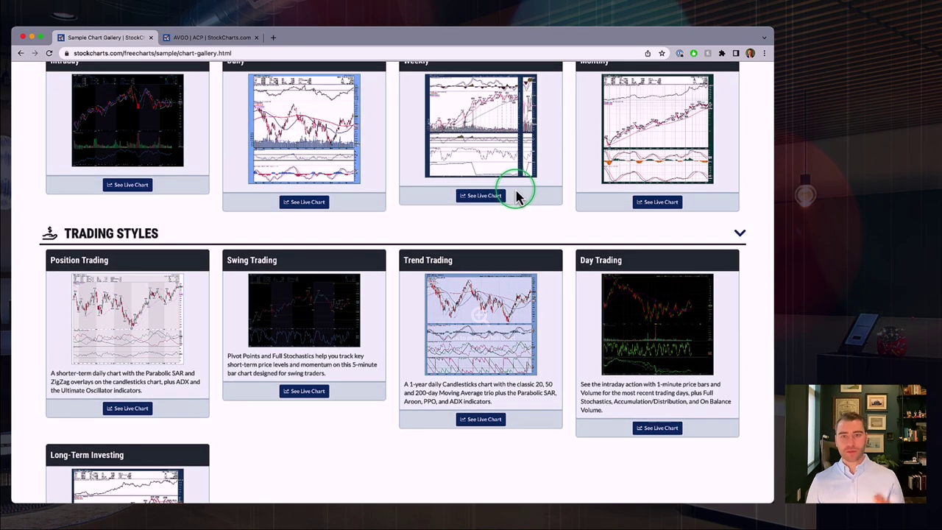
scroll(516, 194, up, 5)
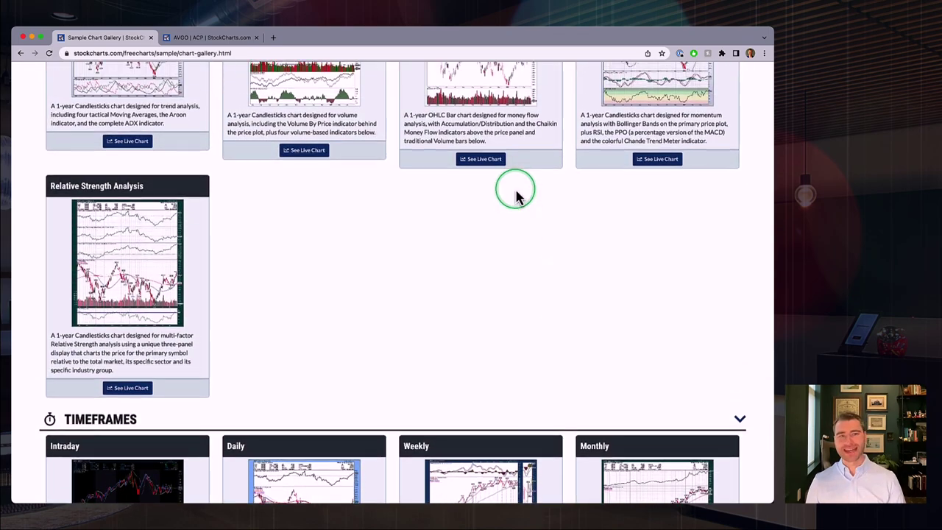
scroll(516, 195, up, 8)
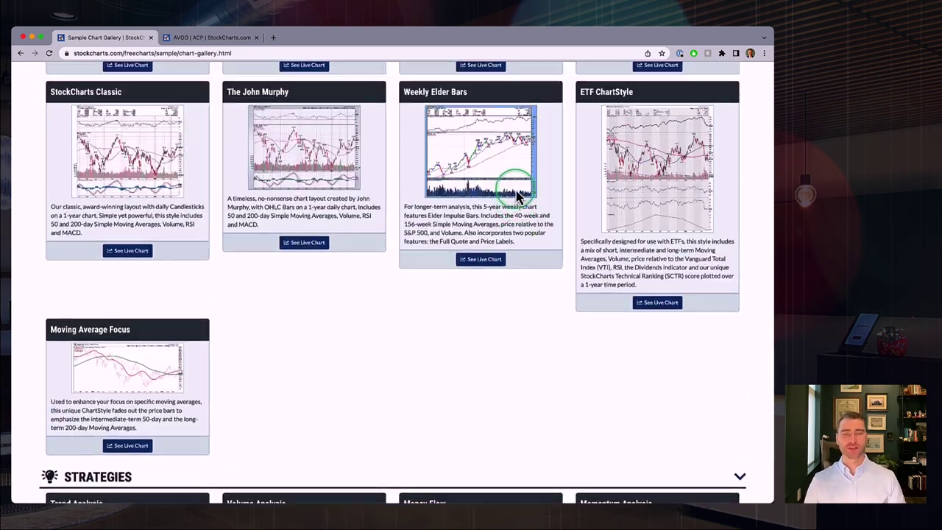
scroll(516, 195, up, 5)
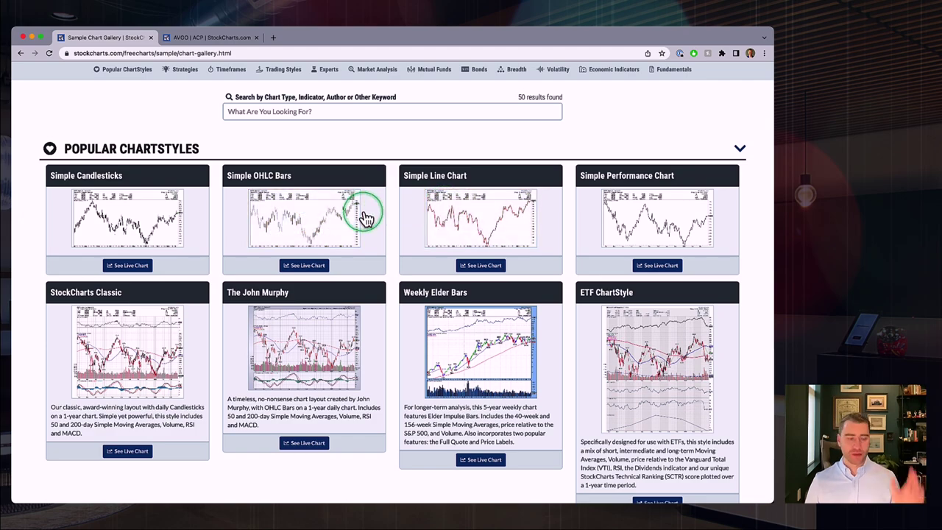
scroll(364, 215, down, 10)
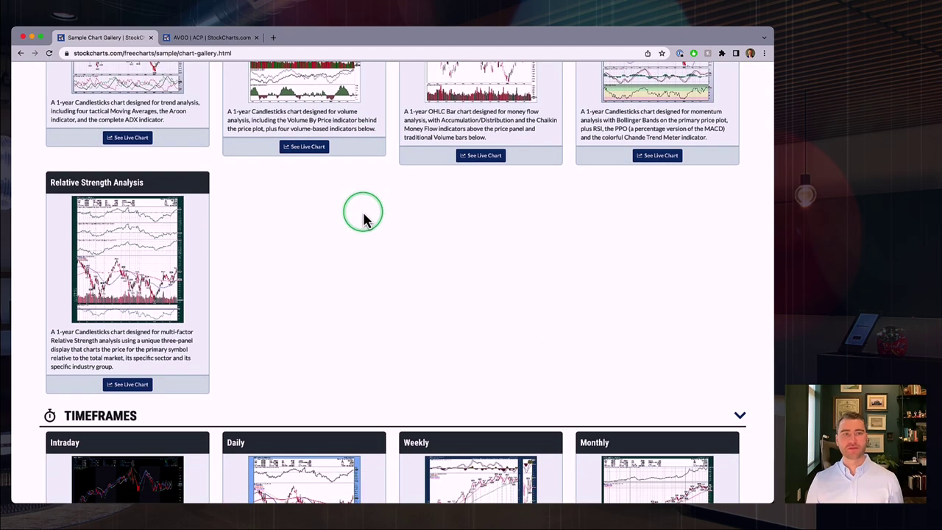
click(129, 253)
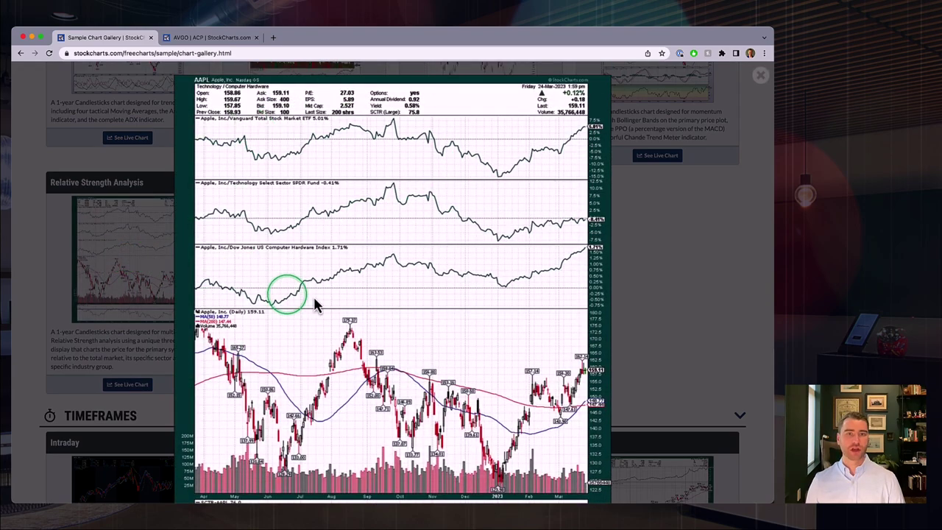
click(689, 232)
- Review the Strategies, Timeframes and Trading Styles samples and return to the Popular ChartStyles charts
scroll(688, 227, up, 3)
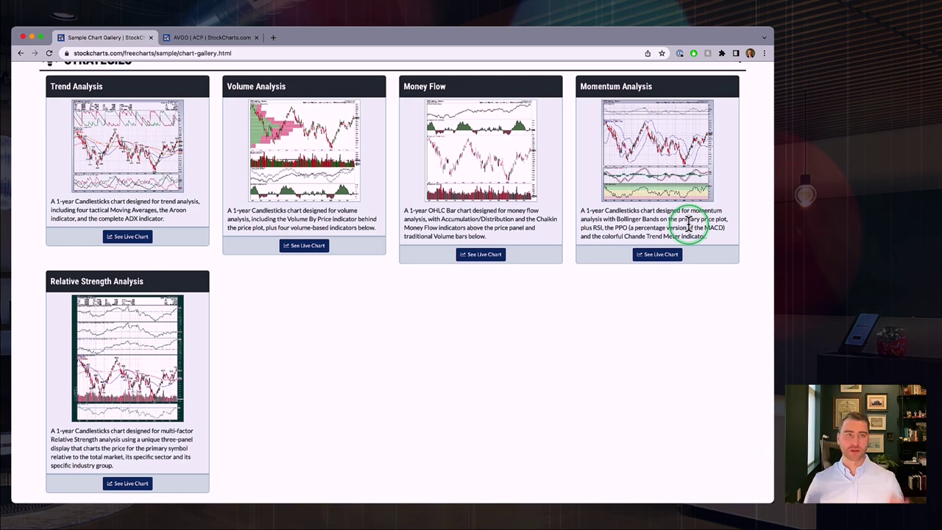
scroll(688, 224, down, 10)
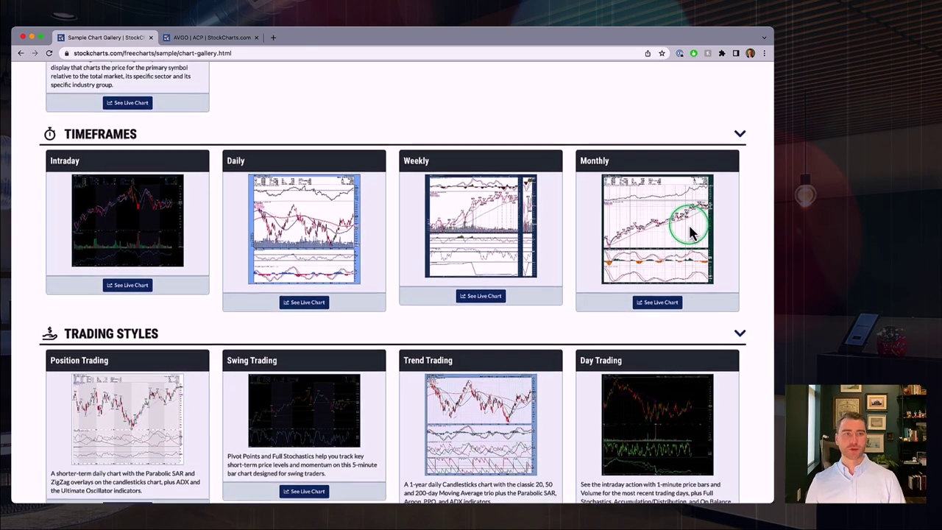
scroll(689, 231, down, 1)
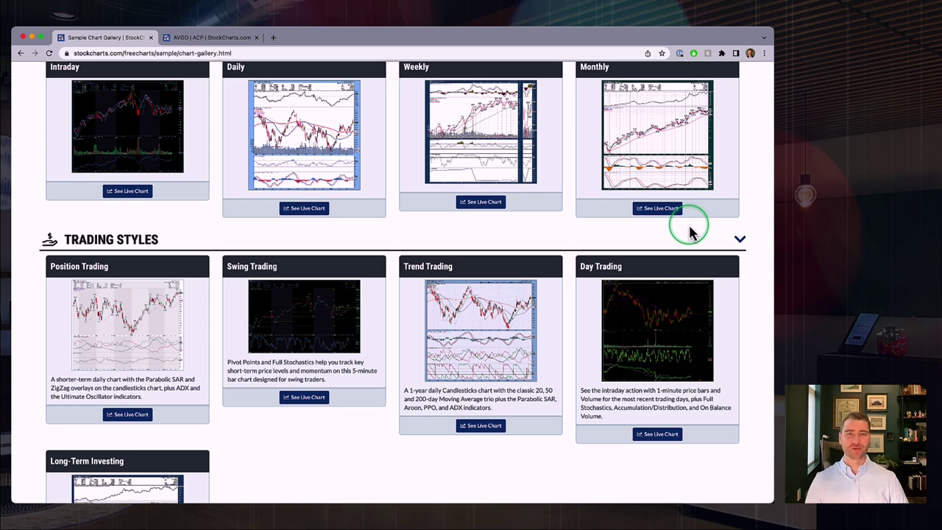
scroll(690, 232, up, 15)
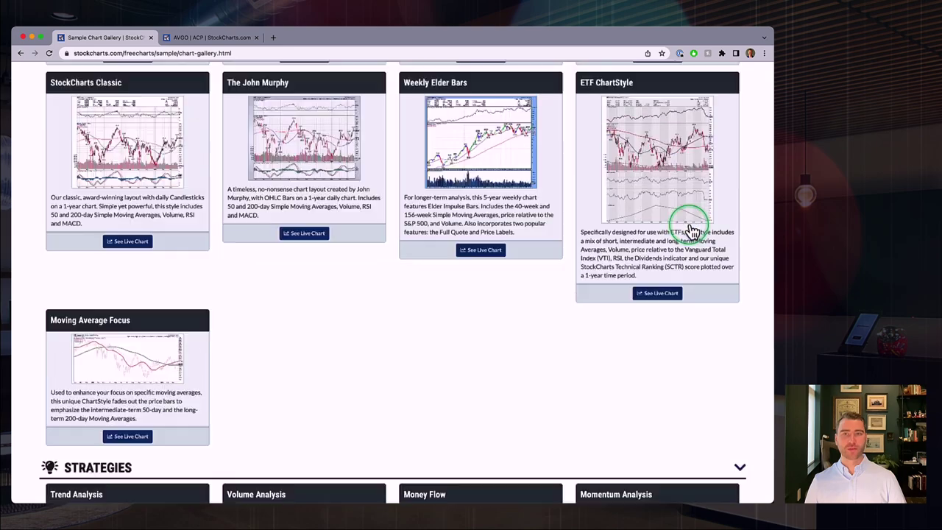
- Switch to the StockChartsACP chart of AVGO and zoom out its date range to include 2021 through early 2023
scroll(690, 233, up, 1)
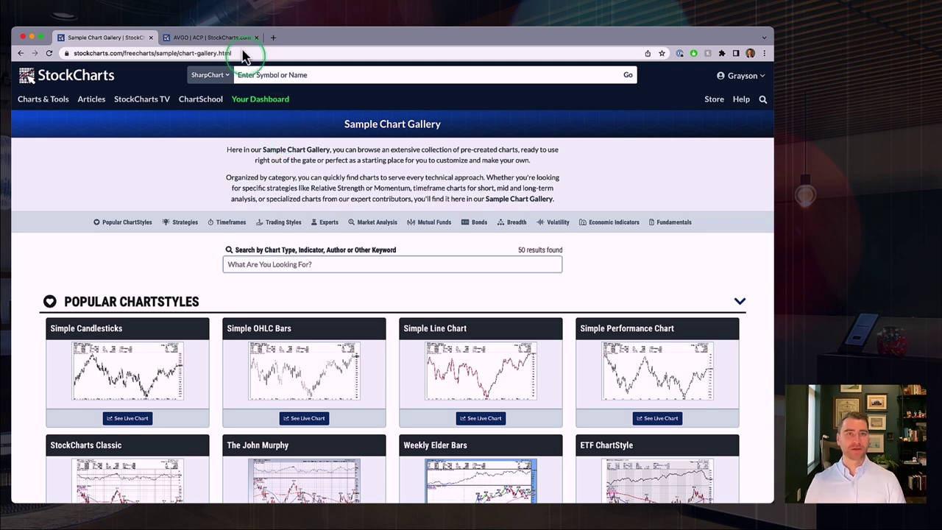
click(211, 38)
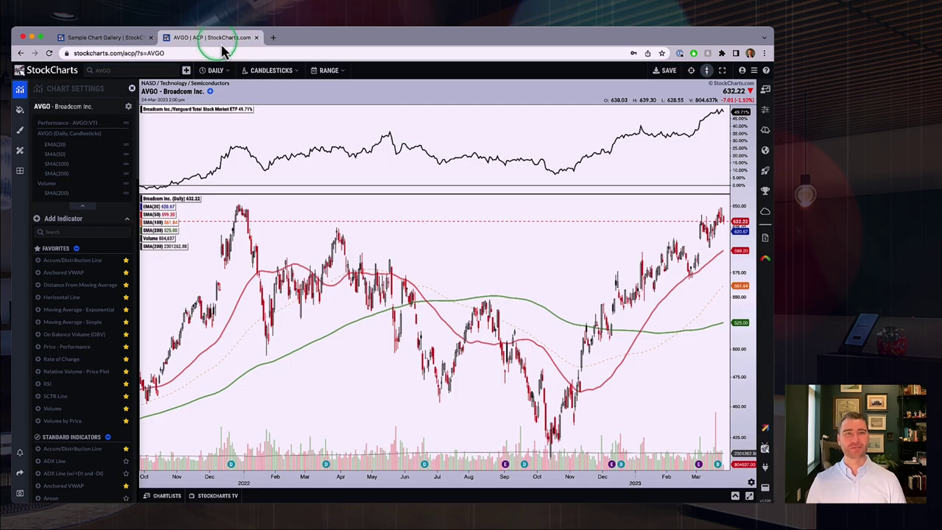
click(468, 273)
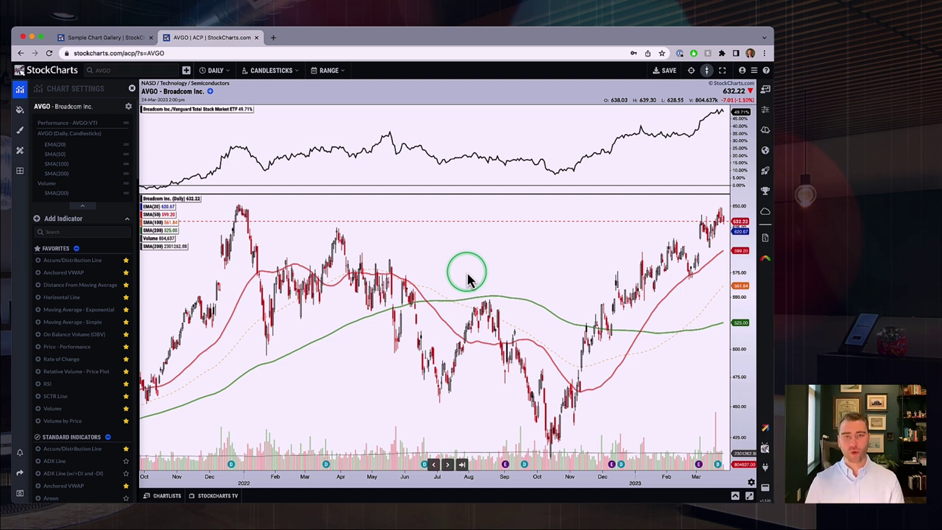
scroll(467, 278, down, 10)
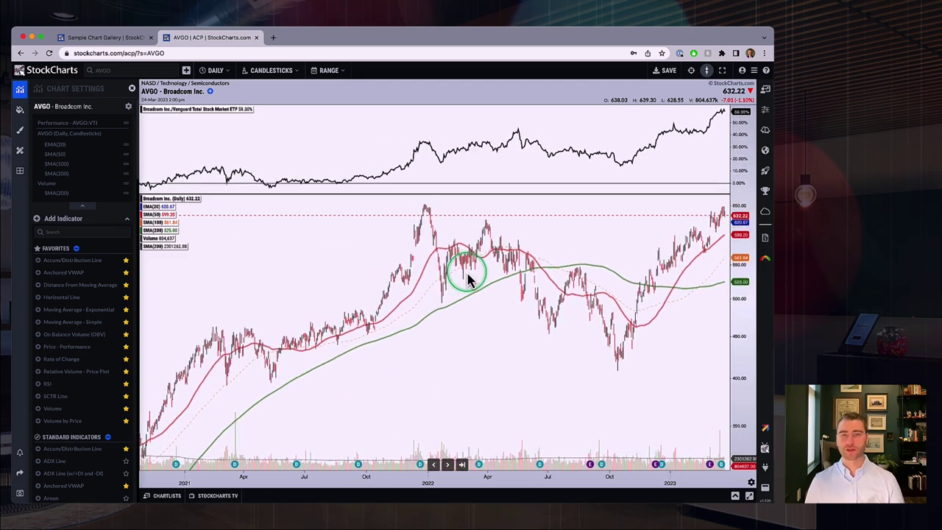
scroll(467, 278, up, 6)
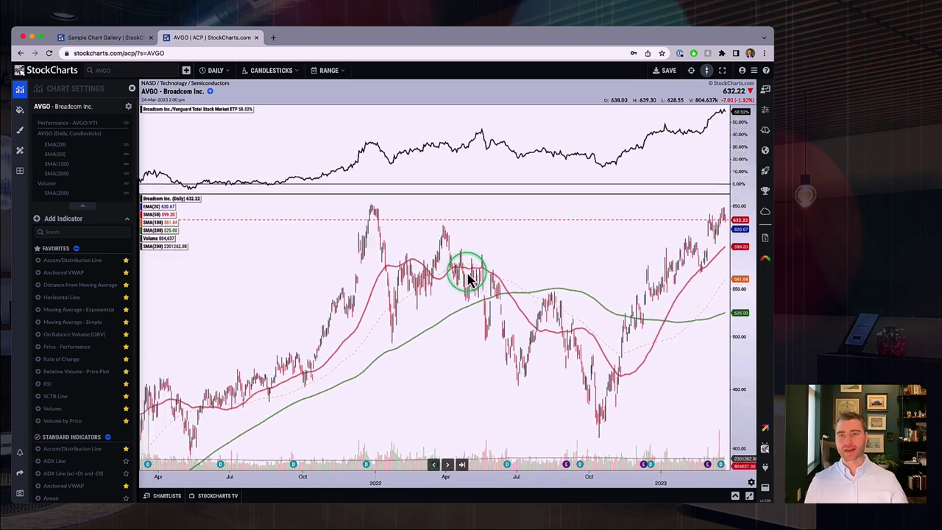
scroll(467, 278, down, 5)
- Compress the AVGO chart's price scale and move the relative performance panel below the price plot
drag(465, 288, 487, 295)
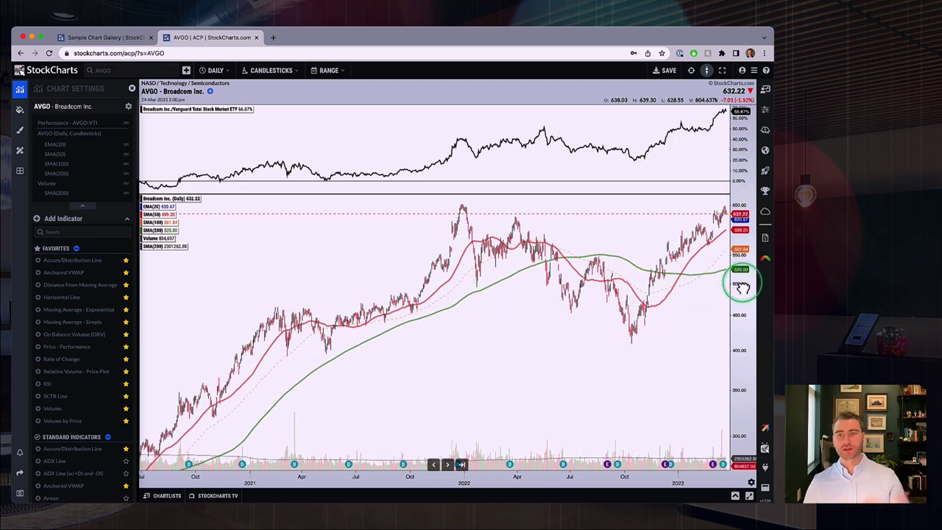
mouse_move(742, 286)
mouse_down()
mouse_move(750, 385)
mouse_move(734, 301)
mouse_move(735, 347)
mouse_move(740, 293)
mouse_up()
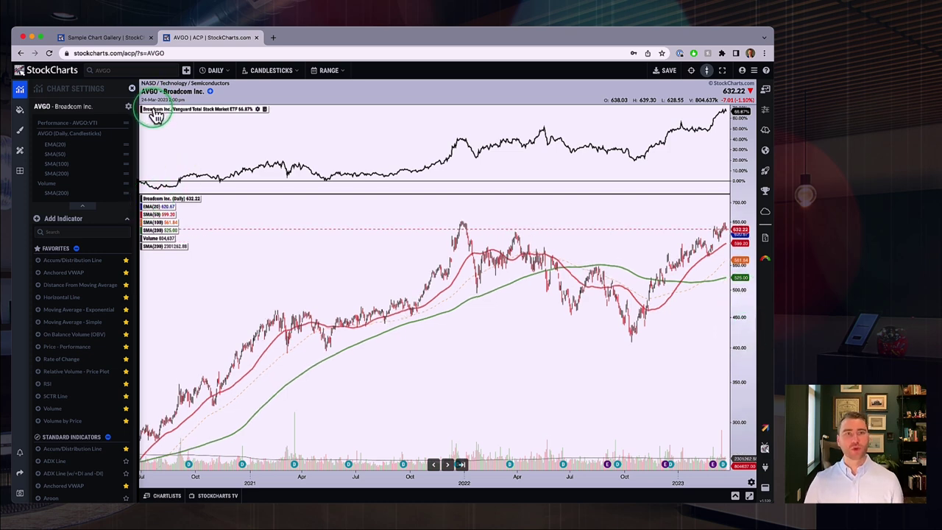
drag(156, 115, 189, 475)
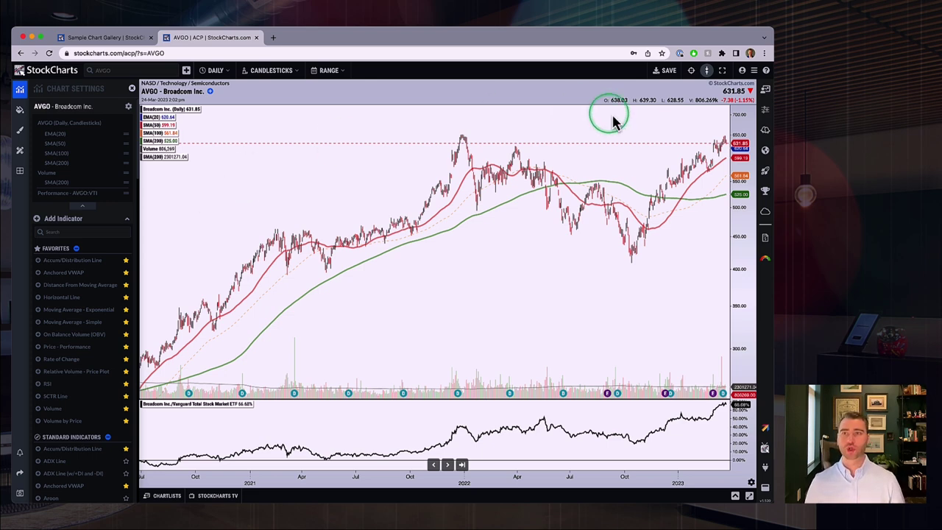
- Show the ChartLists and view the form for creating a new ChartList, closing it without creating one
click(765, 89)
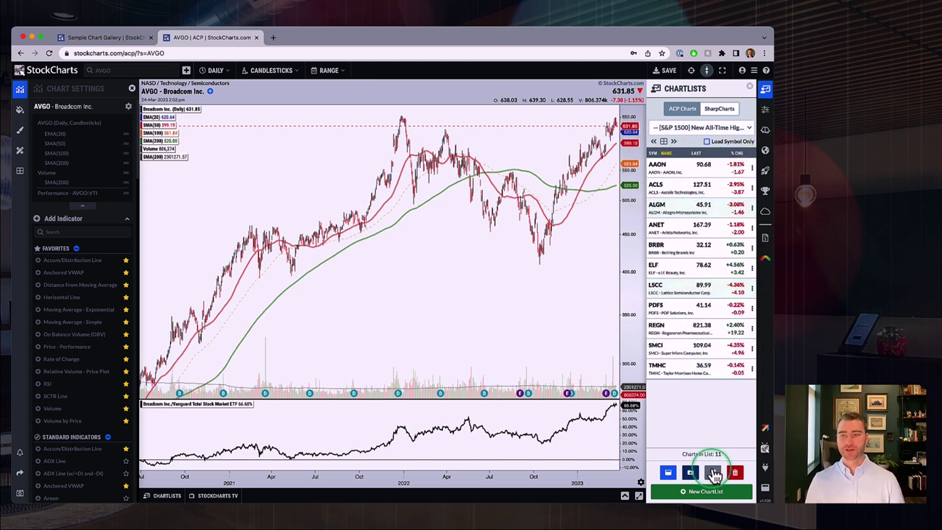
click(704, 491)
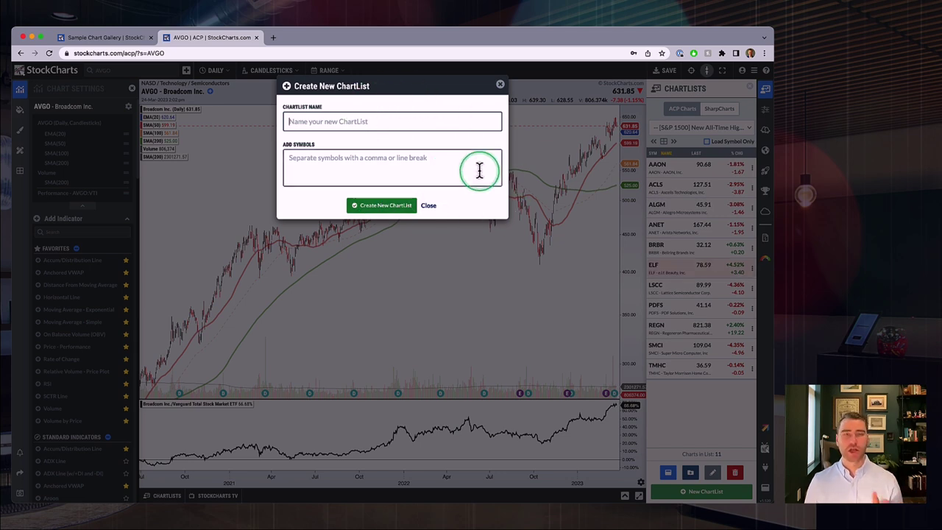
click(500, 85)
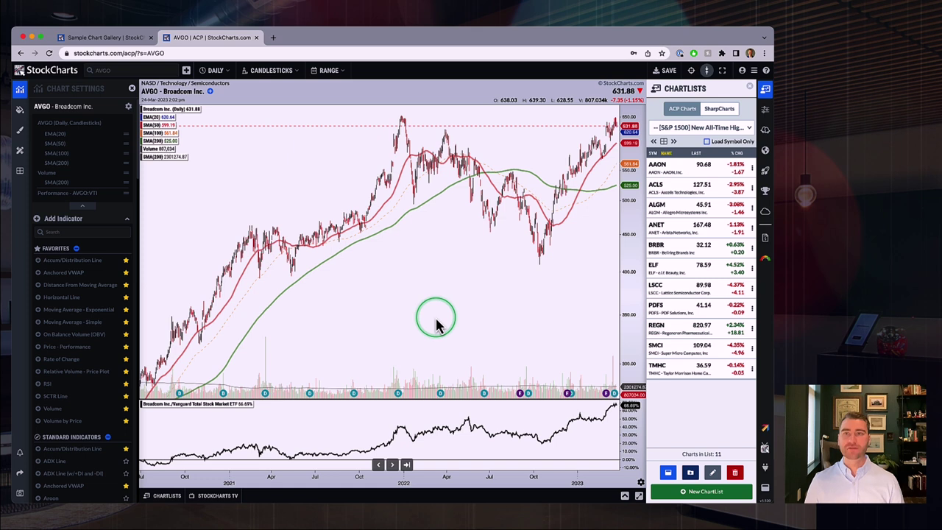
- Run the saved scan "** [S&P 1500] New 52-Week Highs **"
click(765, 112)
click(703, 156)
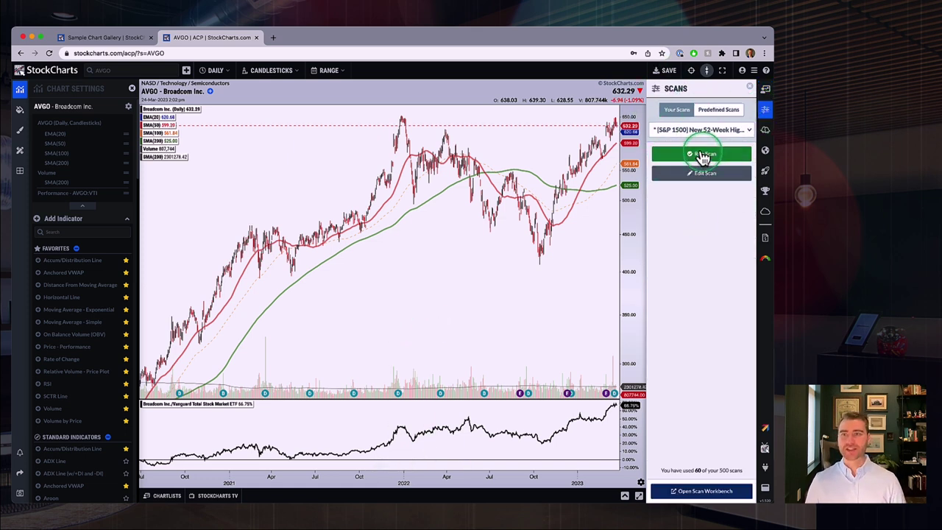
click(699, 131)
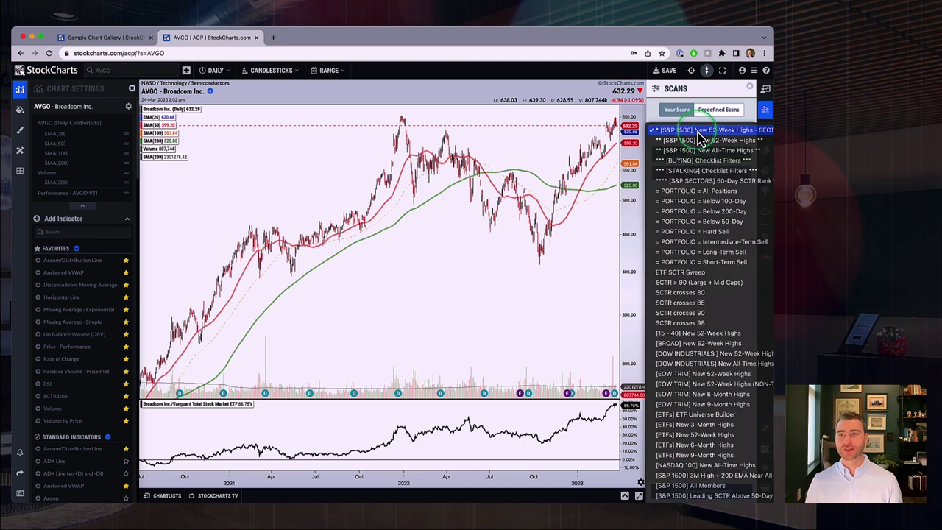
click(705, 140)
click(701, 158)
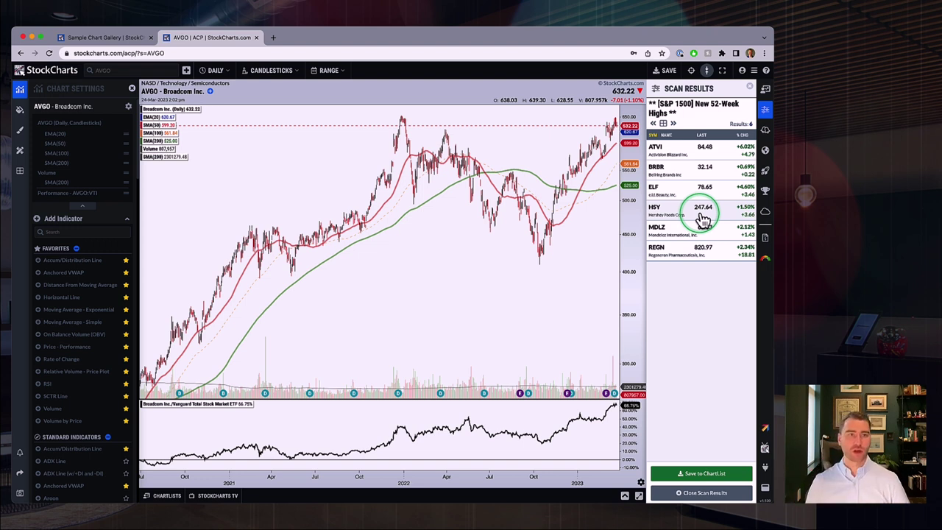
- Apply the Electric Blue style from the Sample Styles to the AVGO chart and collapse that group
click(21, 131)
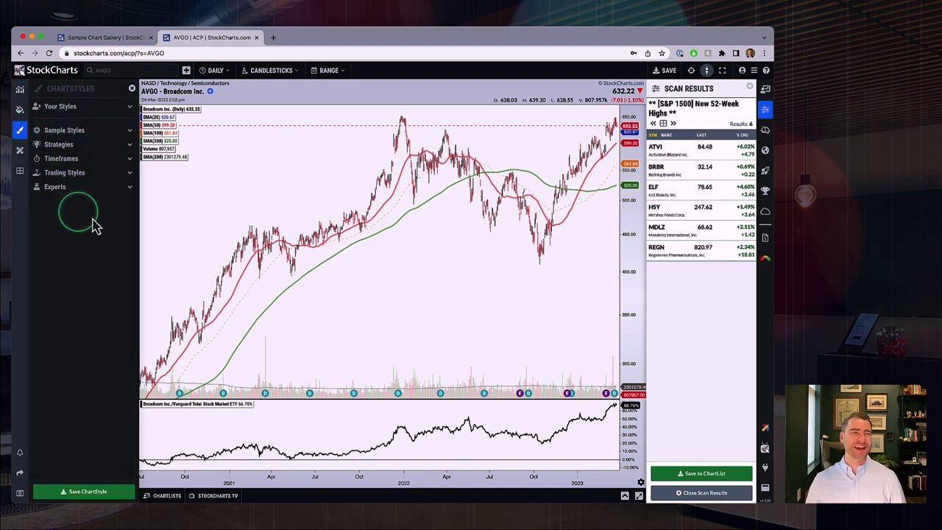
click(66, 136)
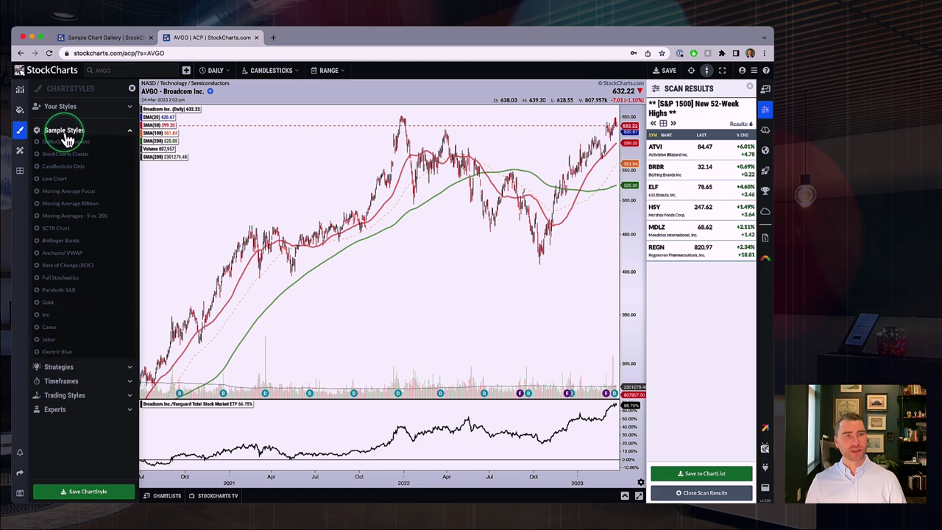
click(56, 352)
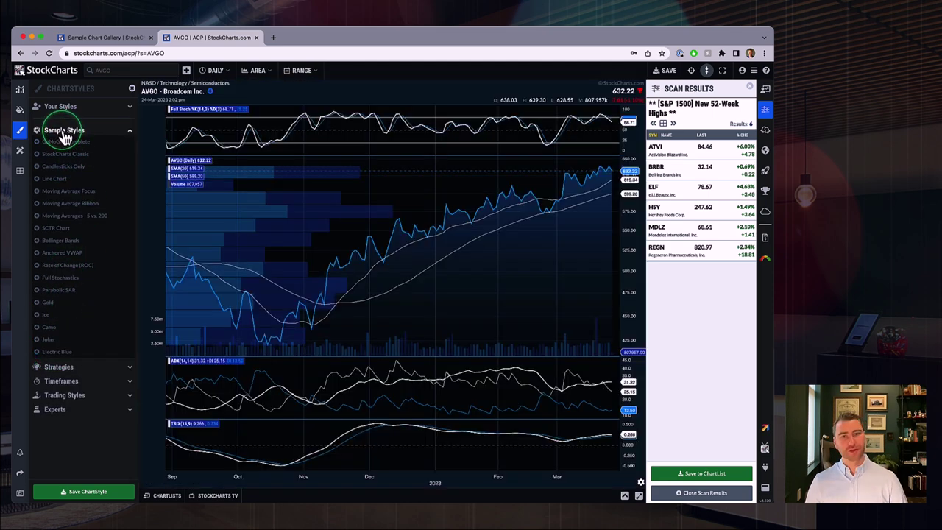
click(67, 133)
- Load HSY from the scan results into the chart and hide the scan results
click(683, 211)
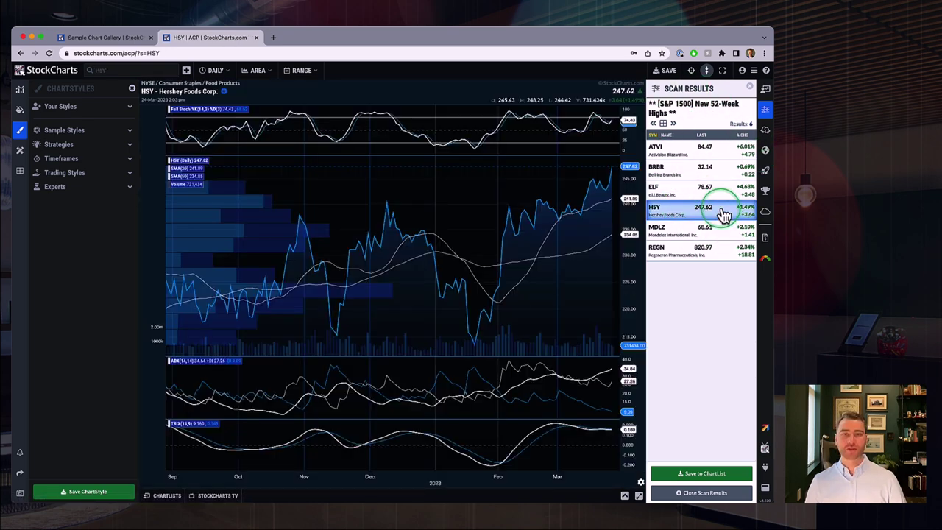
click(238, 204)
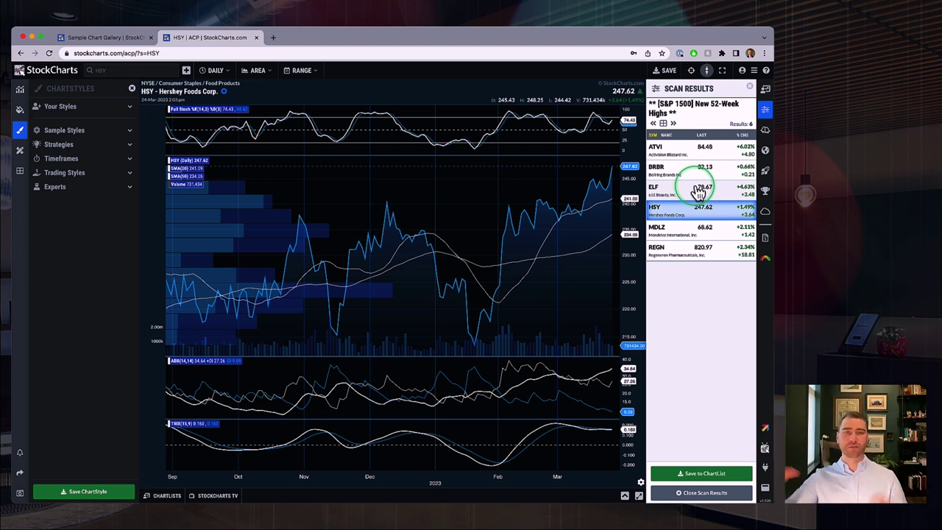
click(765, 114)
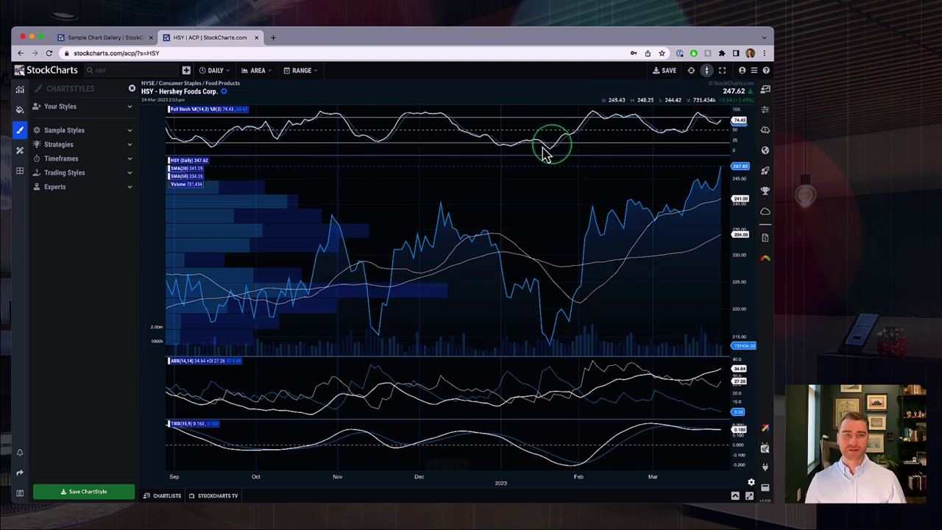
- Review the Your Styles list and the ChartStyle saving options for updating an existing style or creating a new one, closing without saving
click(67, 110)
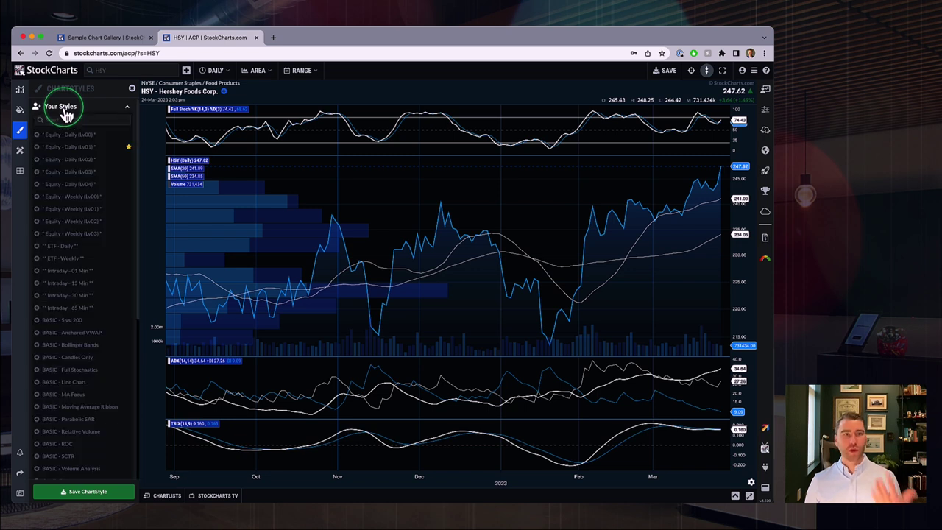
click(66, 109)
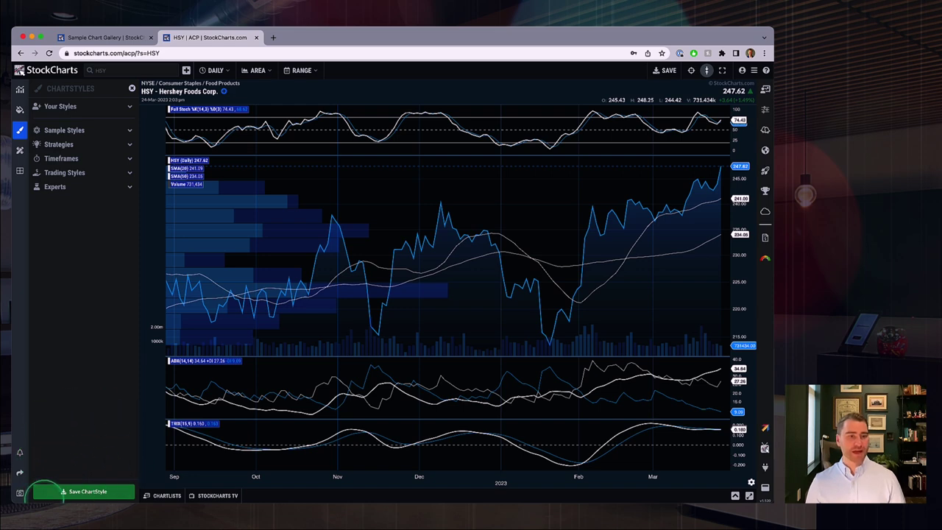
click(78, 494)
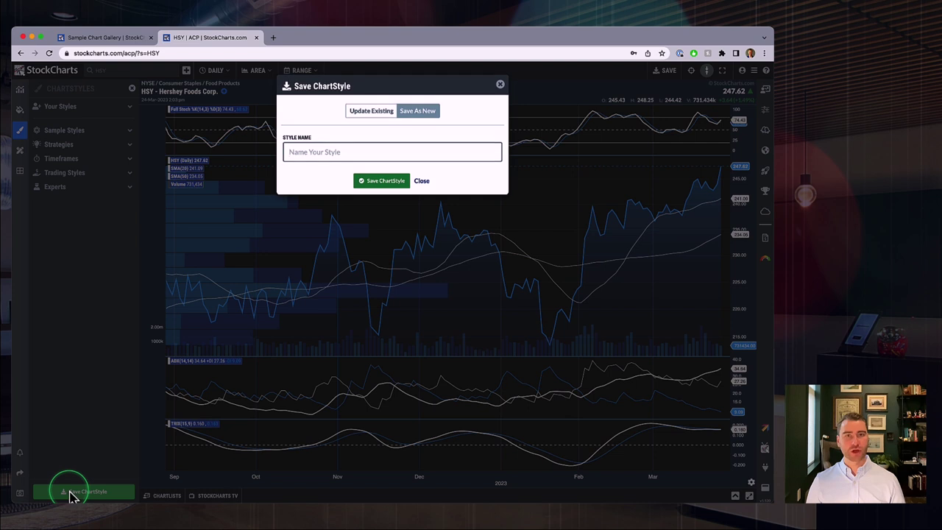
click(474, 151)
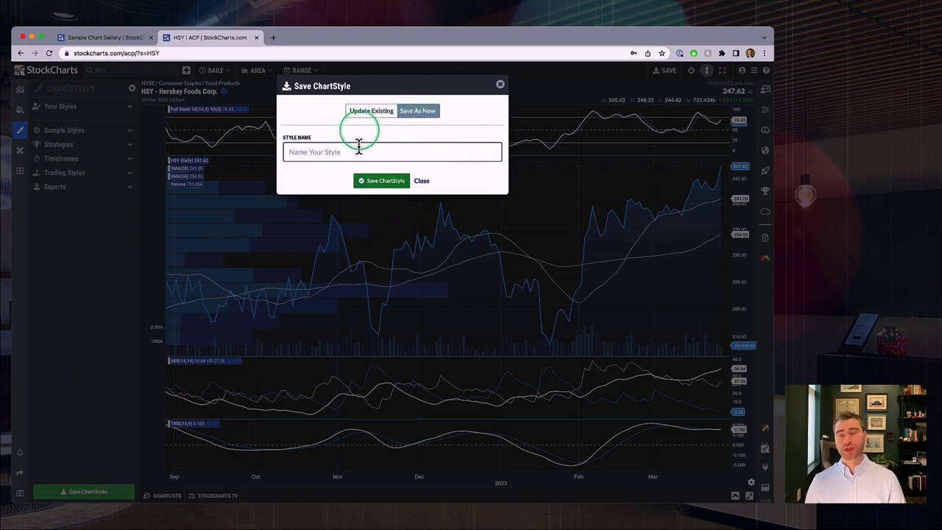
click(376, 118)
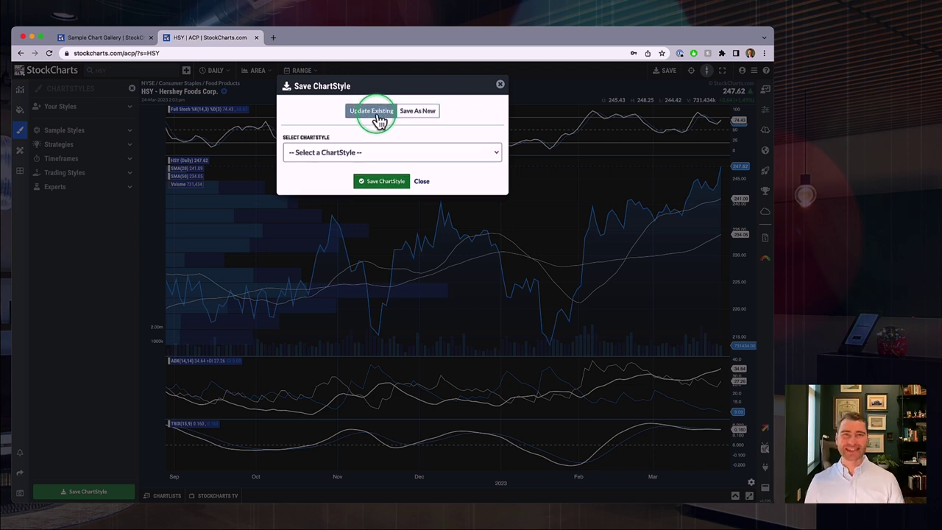
click(320, 153)
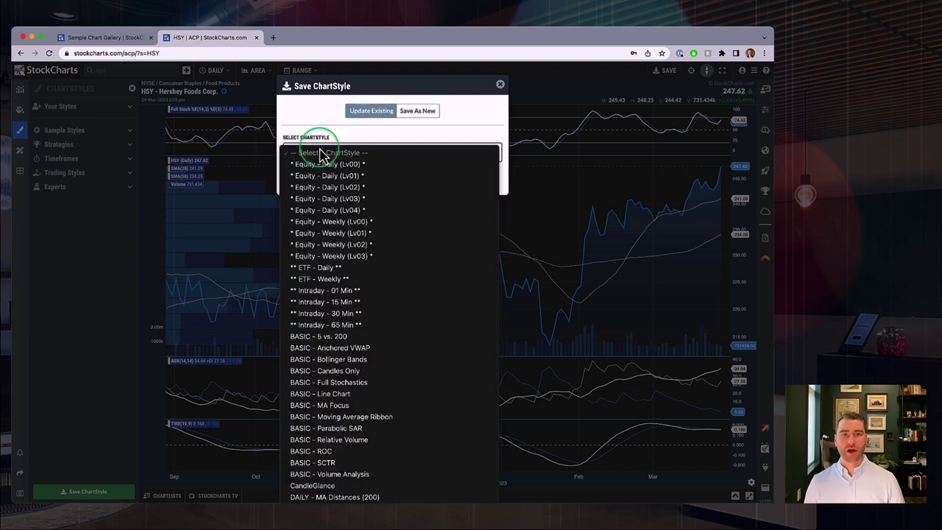
click(312, 117)
click(430, 115)
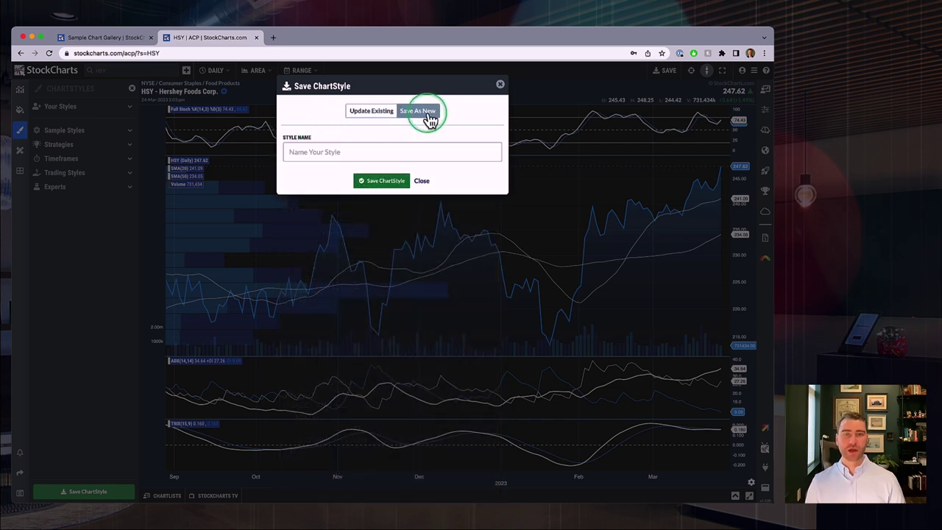
click(423, 182)
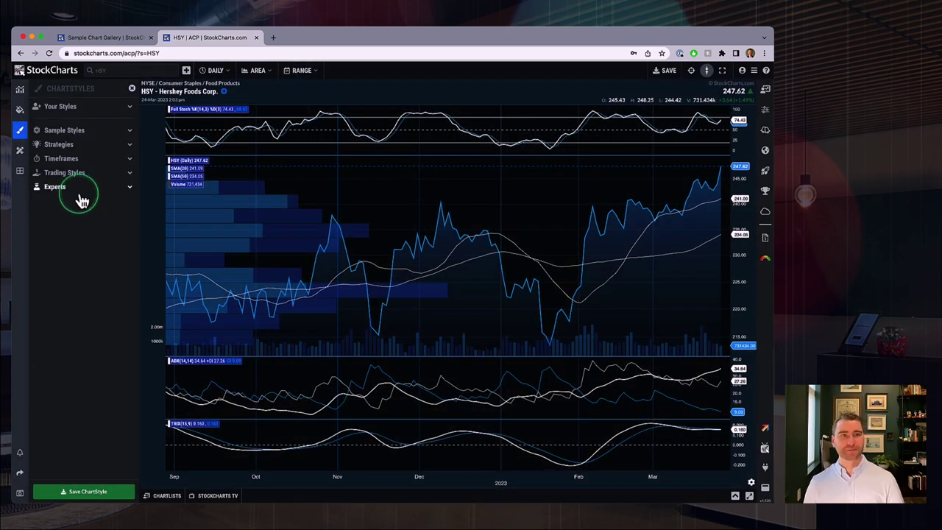
- Apply the BASIC - SCTR style from Your Styles to the HSY chart
click(62, 109)
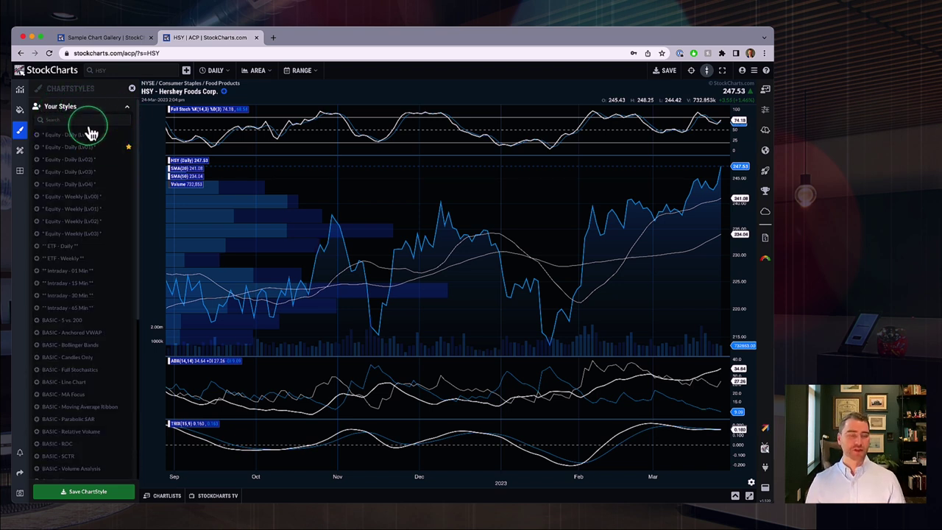
scroll(90, 206, down, 5)
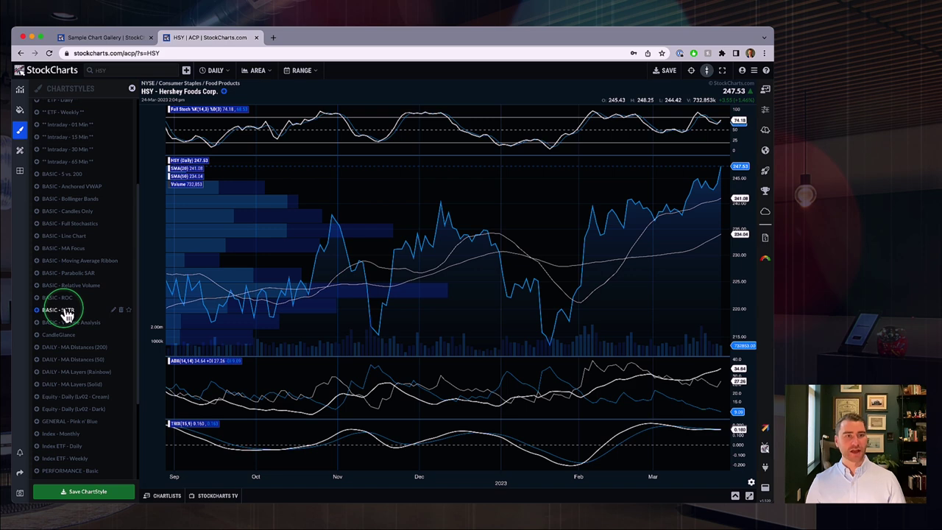
click(64, 311)
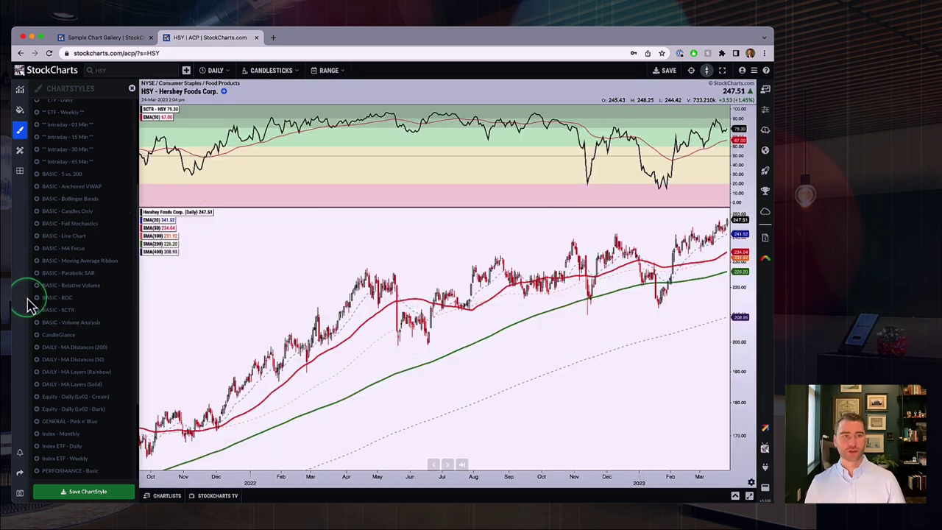
- Apply the starred "* Equity - Daily (Lv01) *" style from Your Styles to the HSY chart
scroll(59, 283, up, 4)
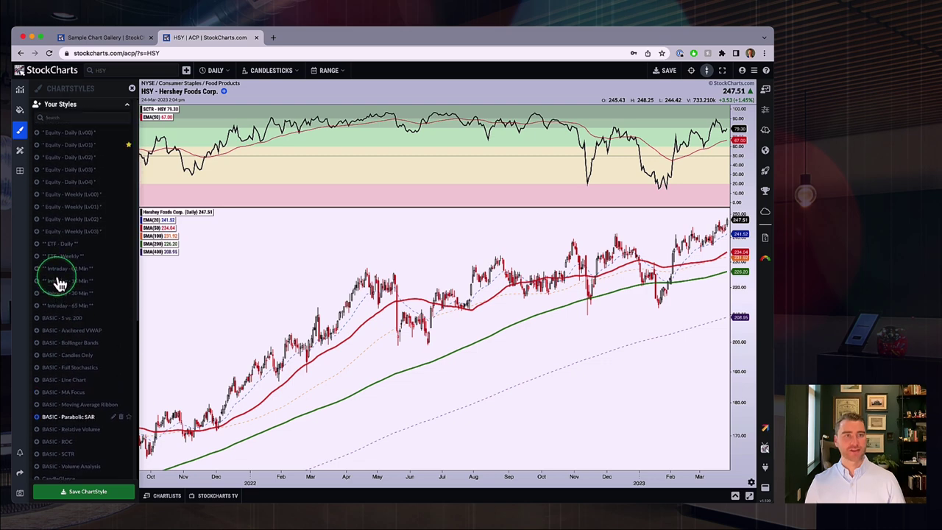
click(57, 151)
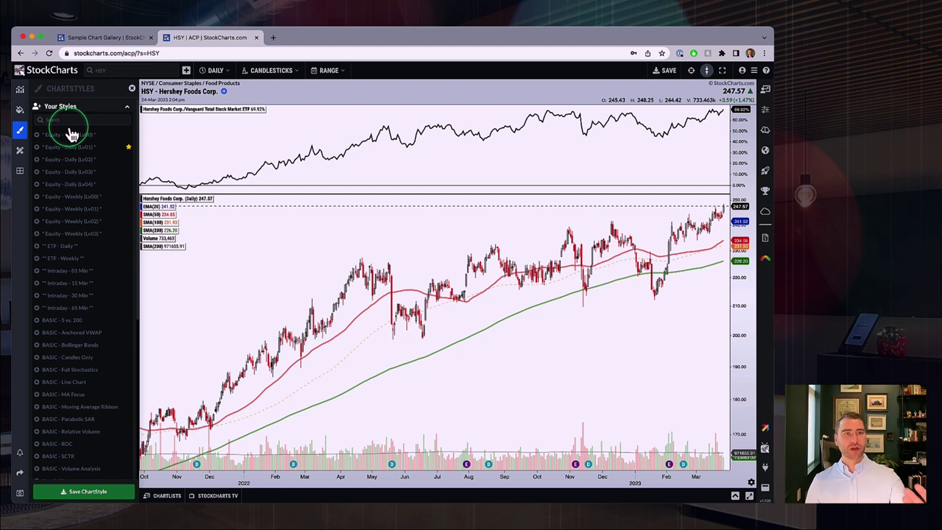
click(94, 209)
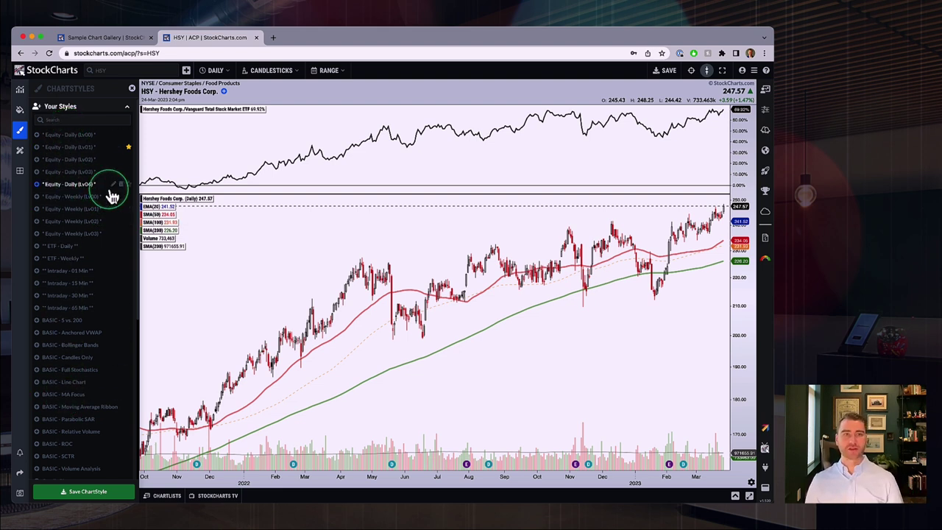
click(76, 150)
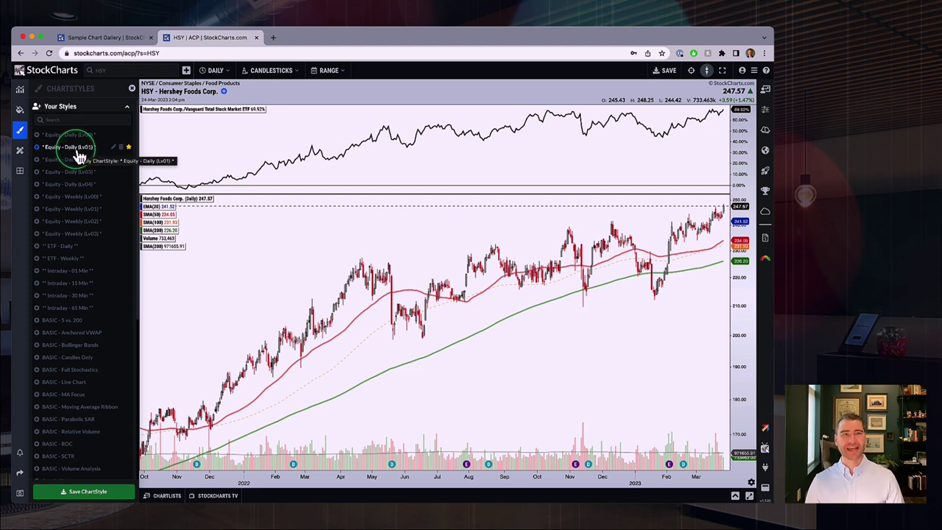
click(78, 159)
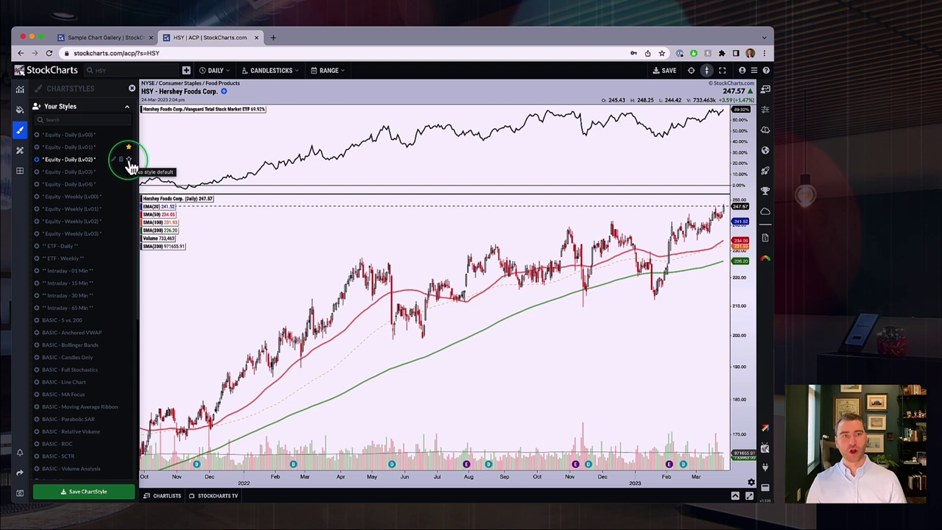
click(114, 160)
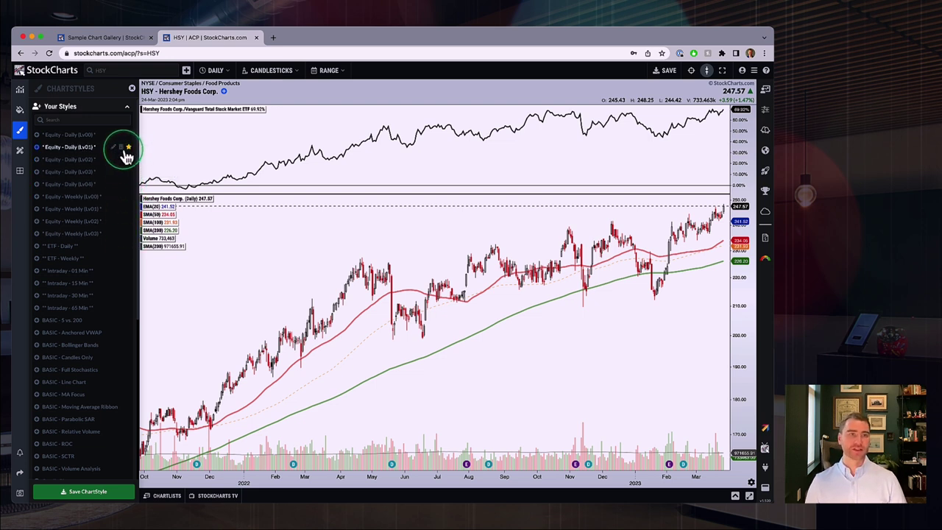
click(72, 147)
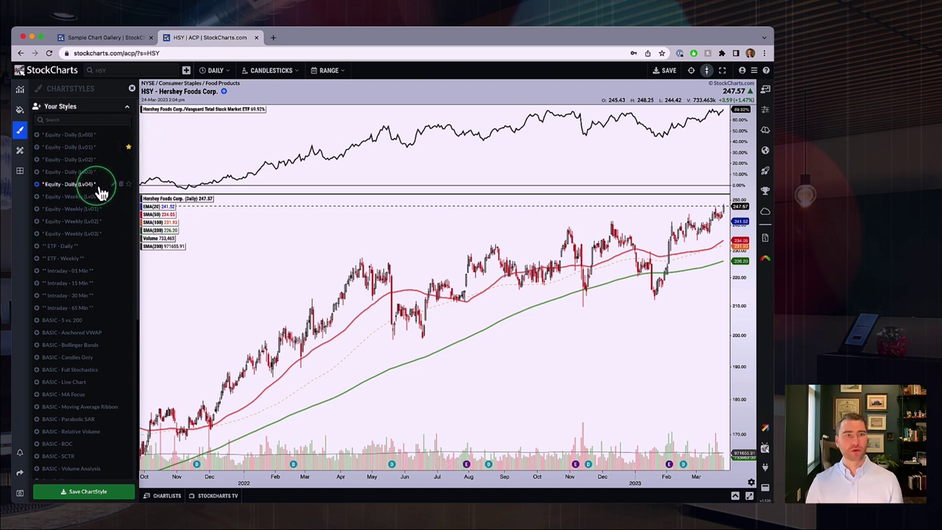
- Make "* Equity - Weekly (Lv02) *" the default ChartStyle, and restore "* Equity - Daily (Lv01) *" as the default
click(129, 221)
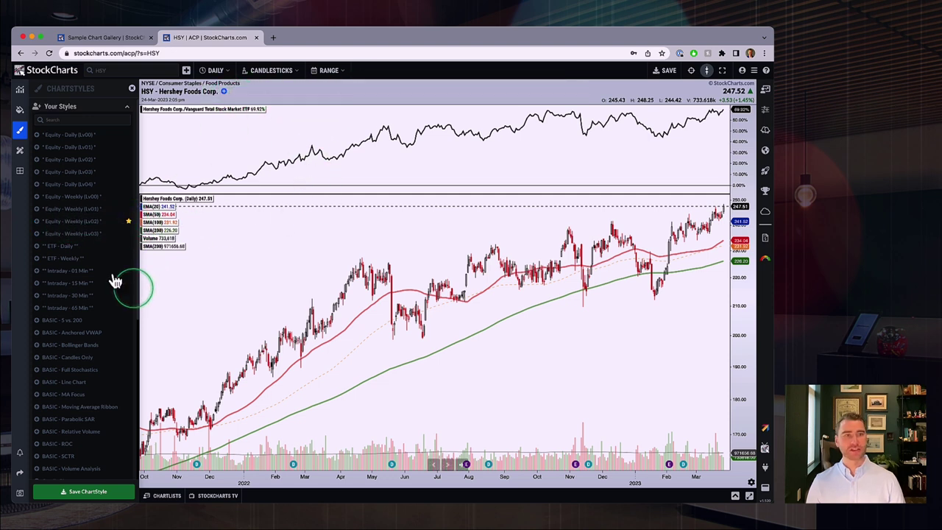
click(61, 229)
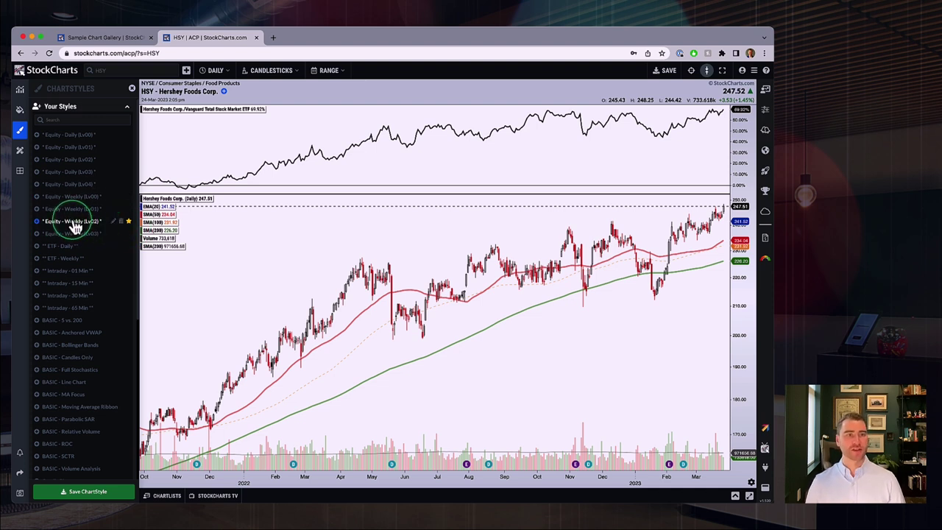
click(130, 149)
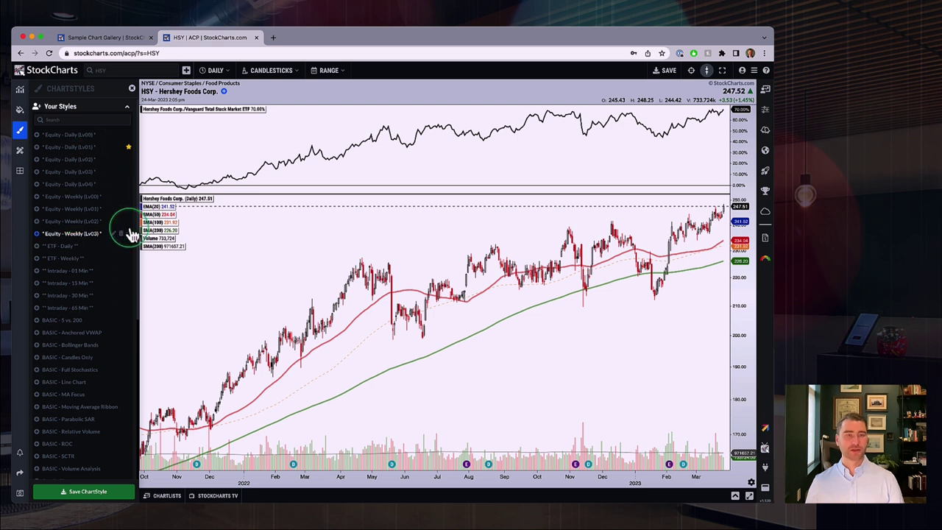
- Collapse Your Styles, apply the Julius de Kempenaer style from the Experts group to the HSY chart, and collapse the Experts group
click(62, 108)
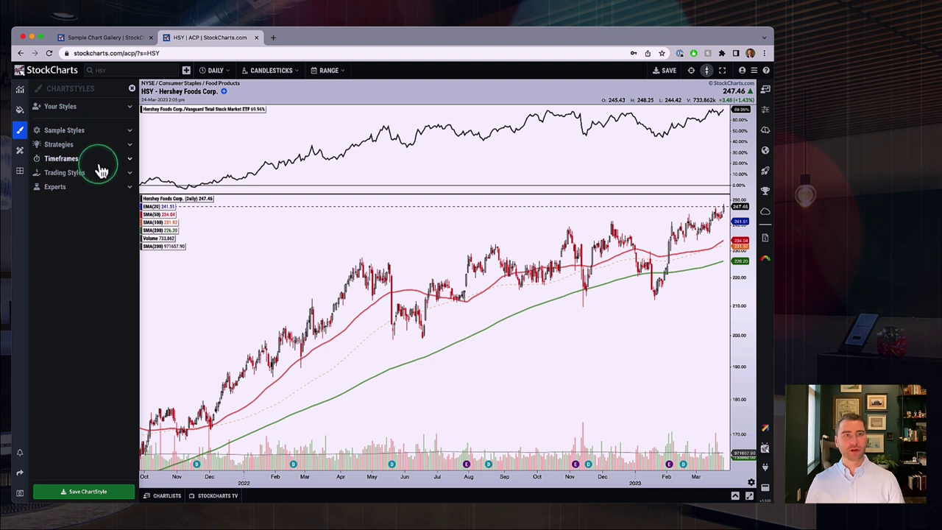
click(56, 187)
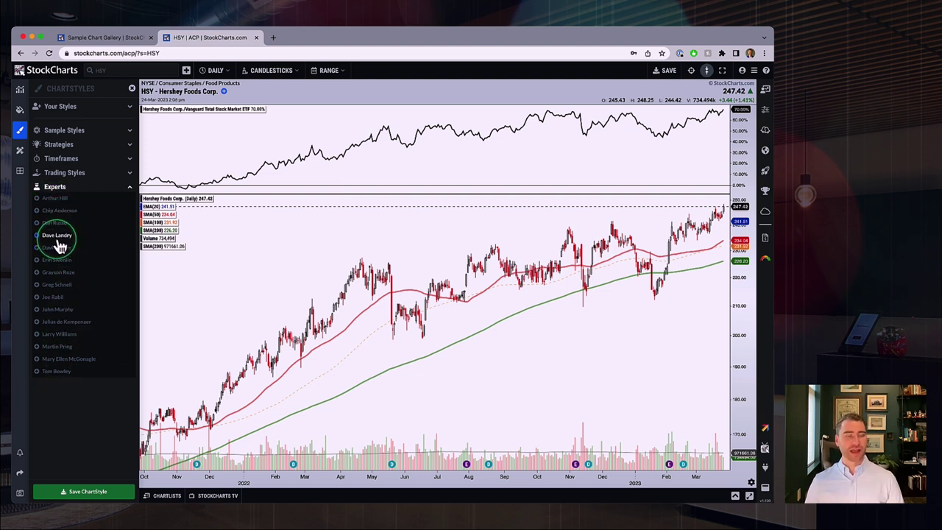
click(59, 326)
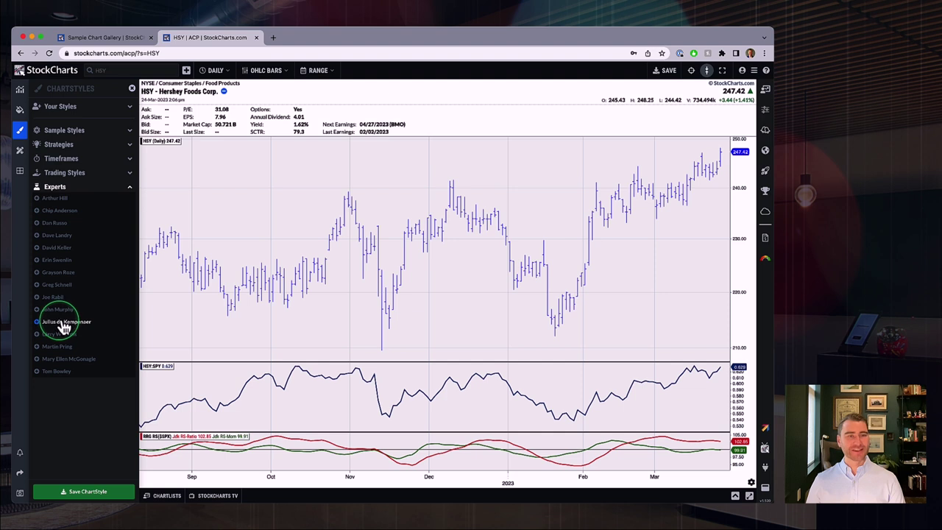
click(54, 187)
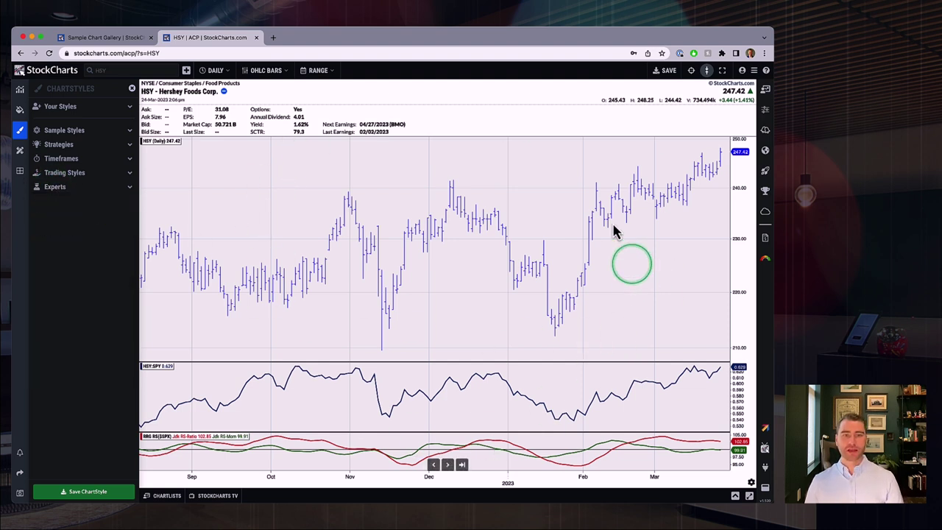